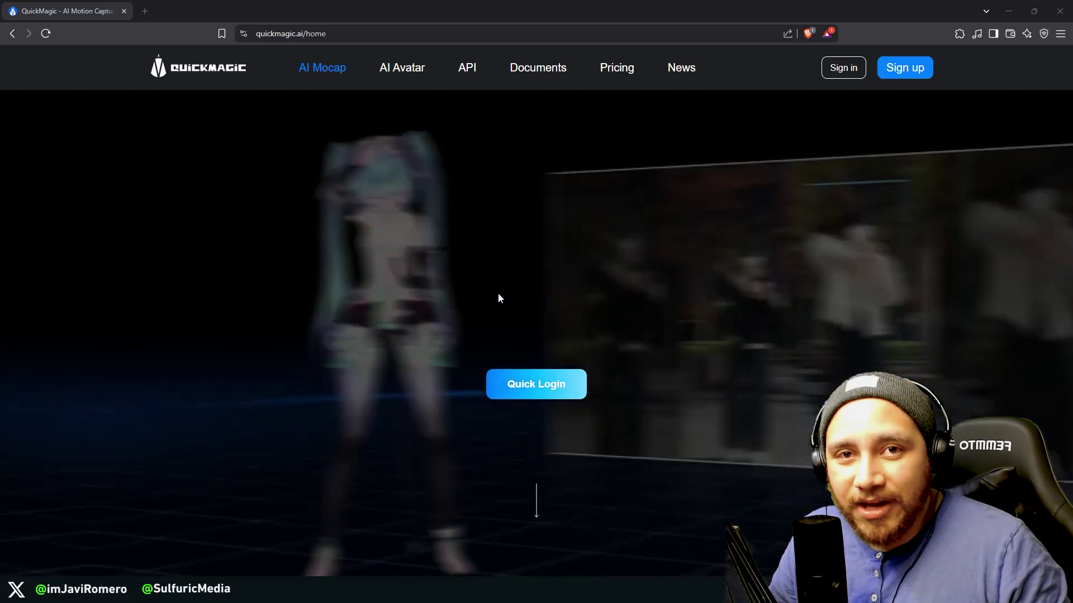
- Scroll the QuickMagic home page's reviews and export formats, return to the top, and open Sign up
scroll(498, 294, "down", 10)
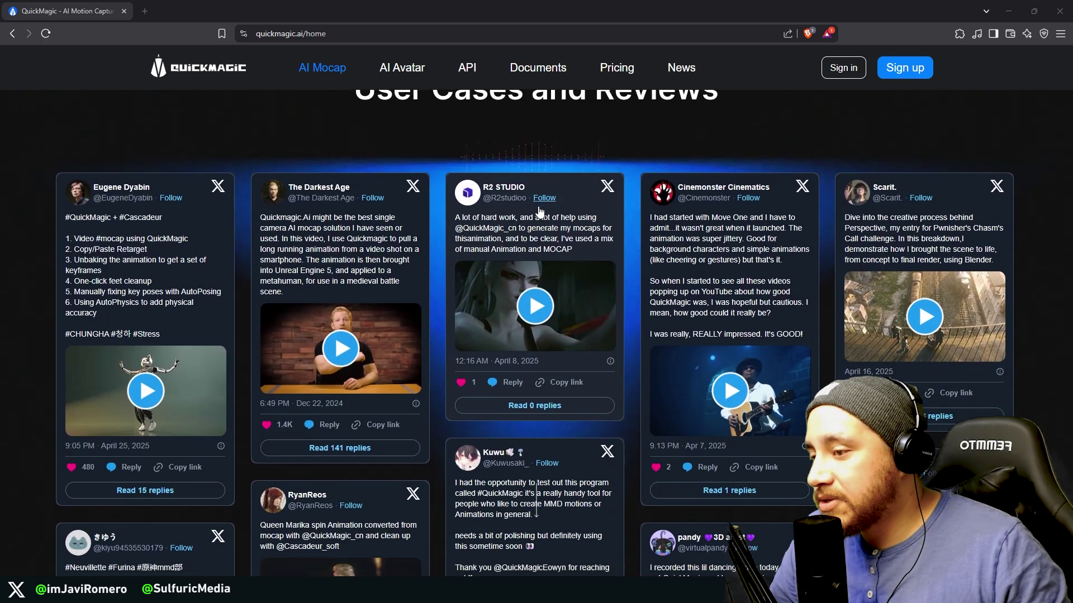
scroll(430, 263, "down", 5)
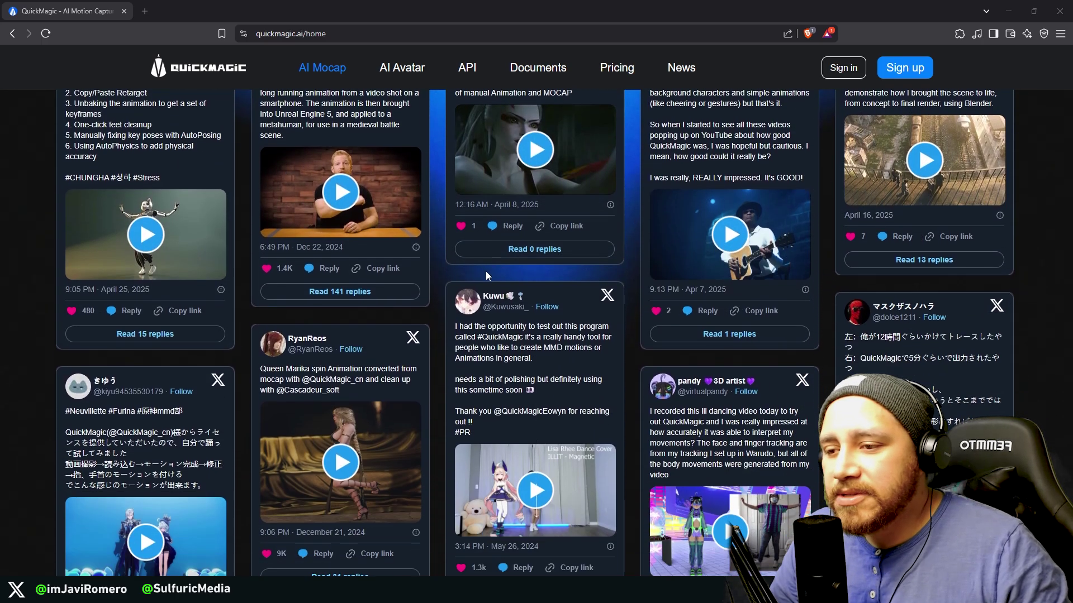
scroll(455, 211, "down", 6)
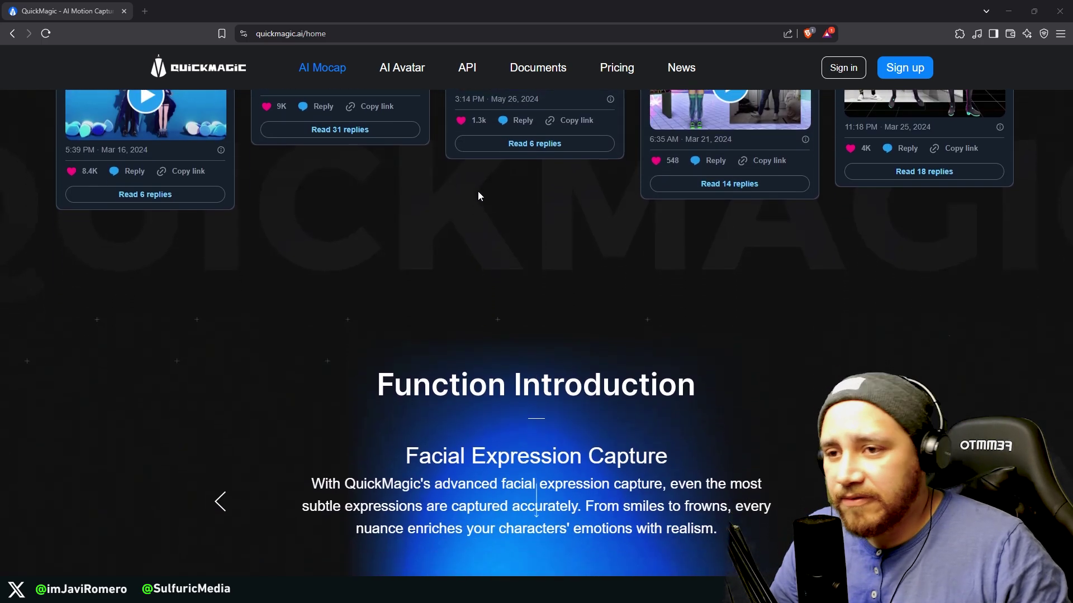
scroll(648, 243, "down", 3)
scroll(645, 246, "down", 10)
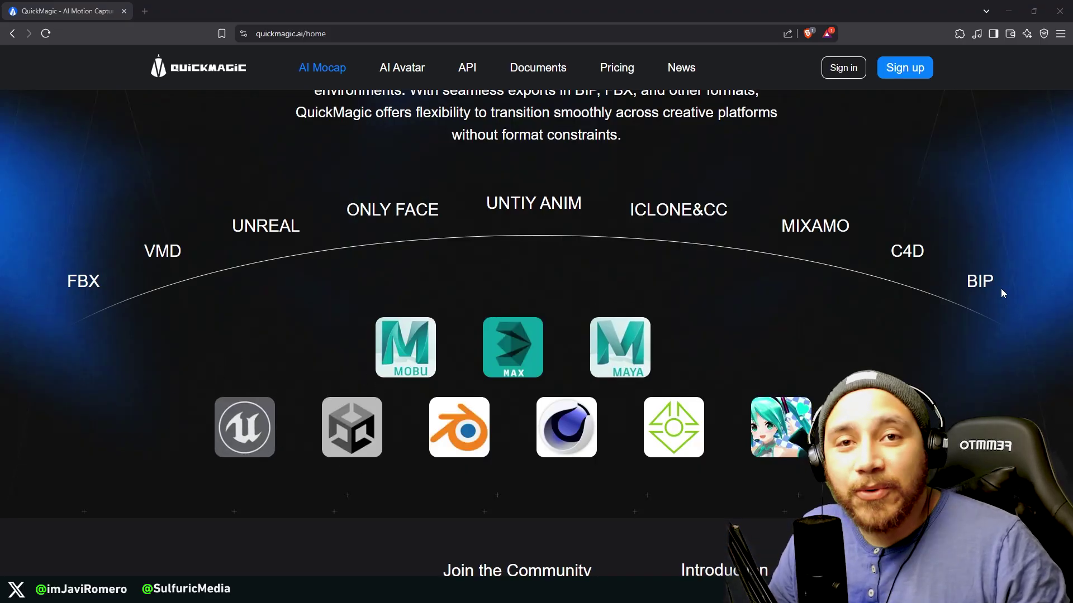
key("Home")
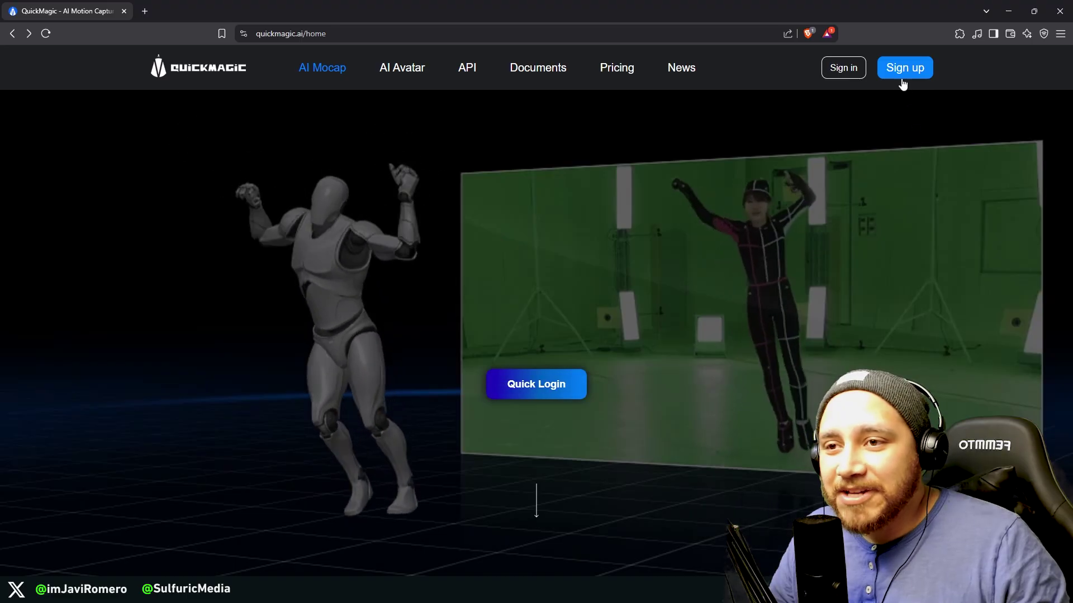
left_click(907, 73)
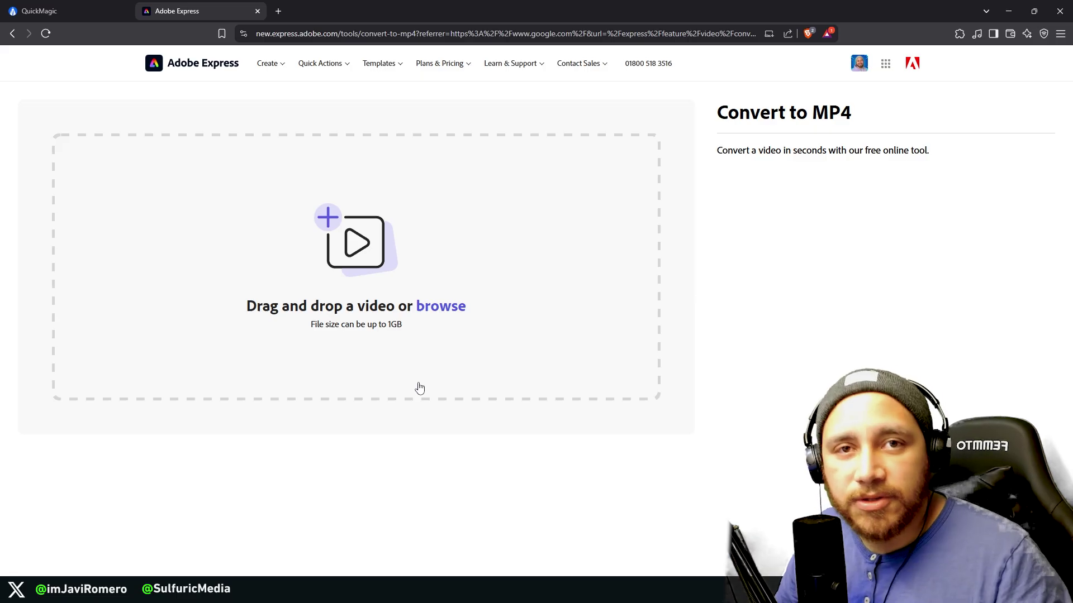
- Browse in Adobe Express to find IMG_6800.mp4 next to the original MOV clip
left_click(420, 388)
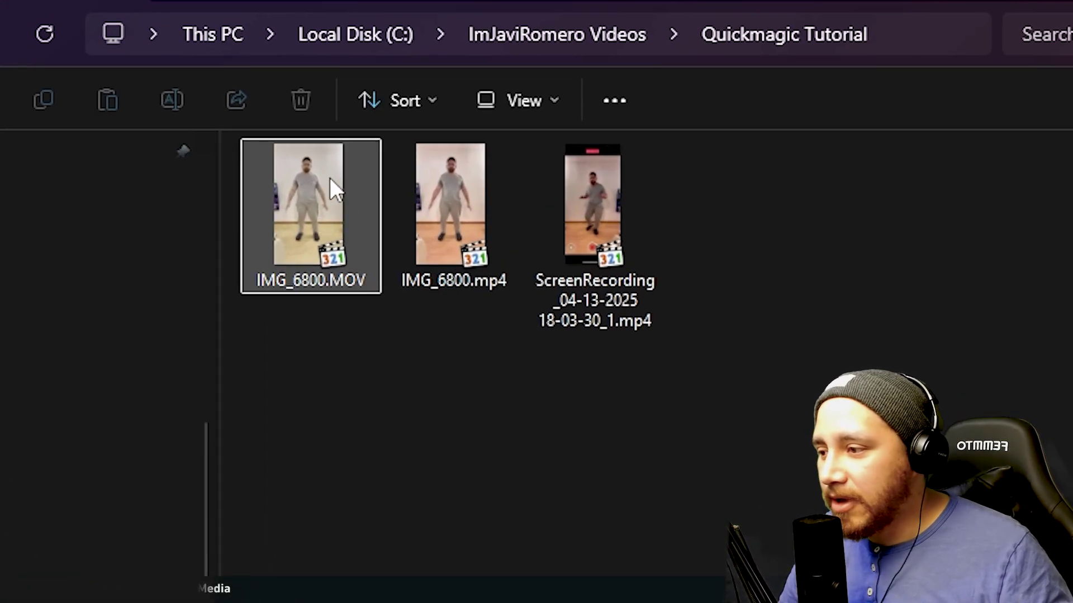
mouse_move(464, 196)
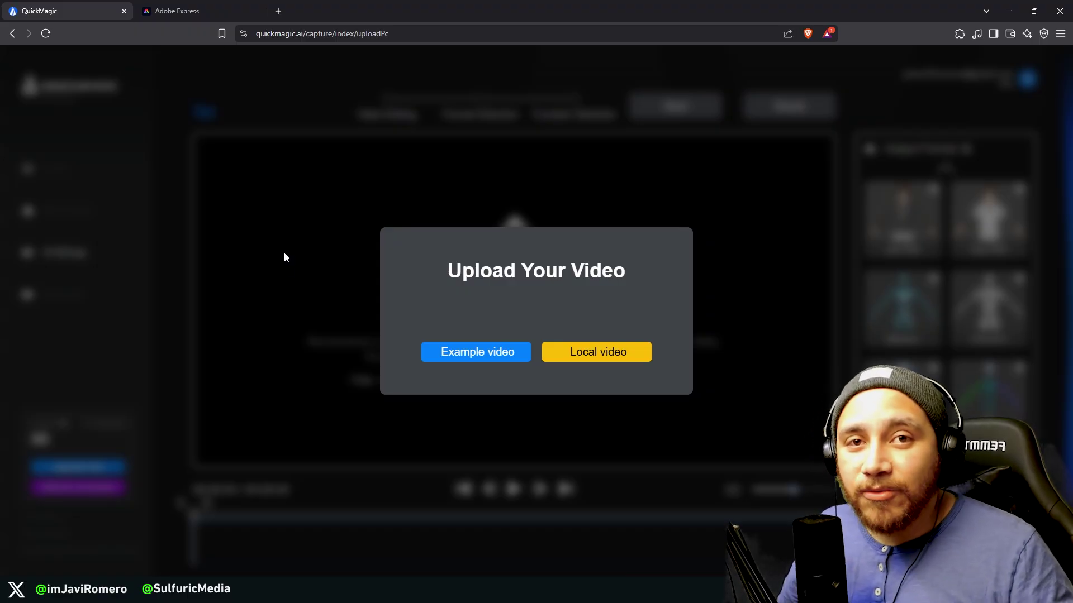
- Upload IMG_6800.mp4 from the computer as a local video in QuickMagic
left_click(609, 355)
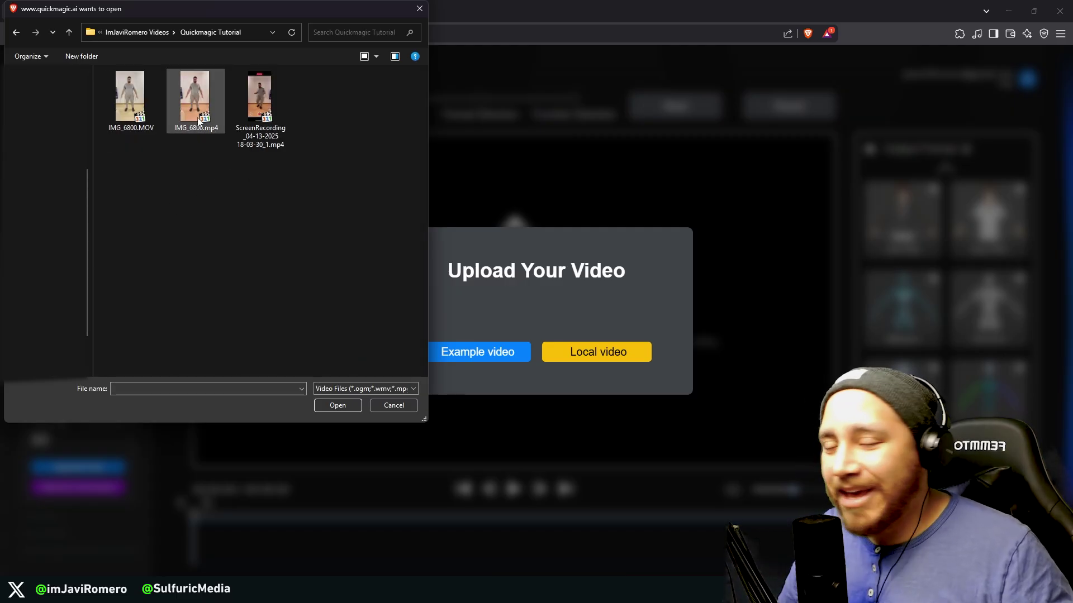
left_click(337, 406)
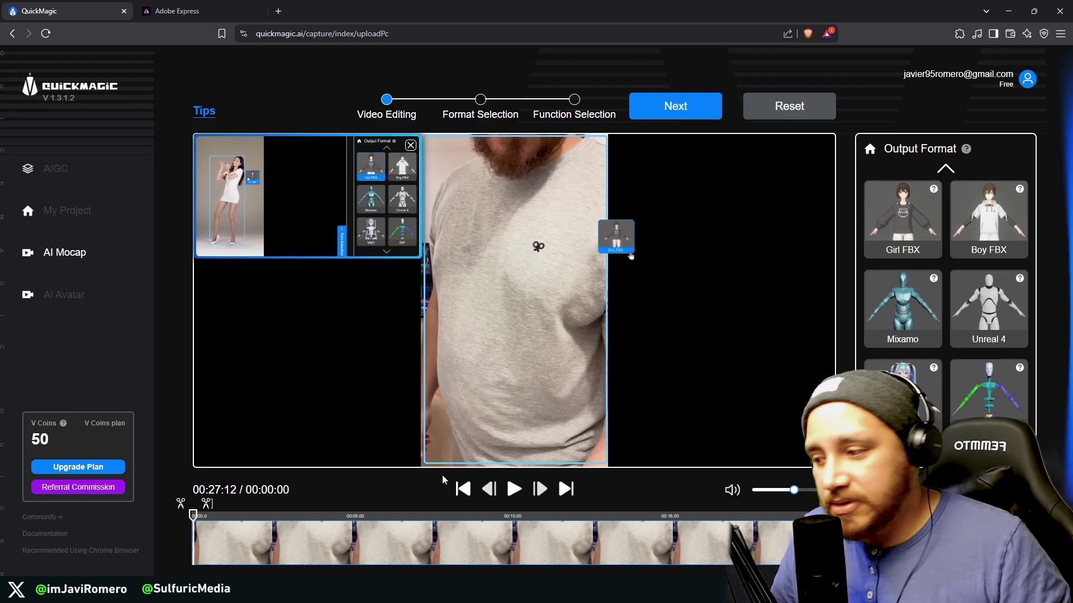
- Trim the clip to start at the first full-body frame near 4.8 s and end at the chosen frame
left_click_drag(191, 528, 461, 524)
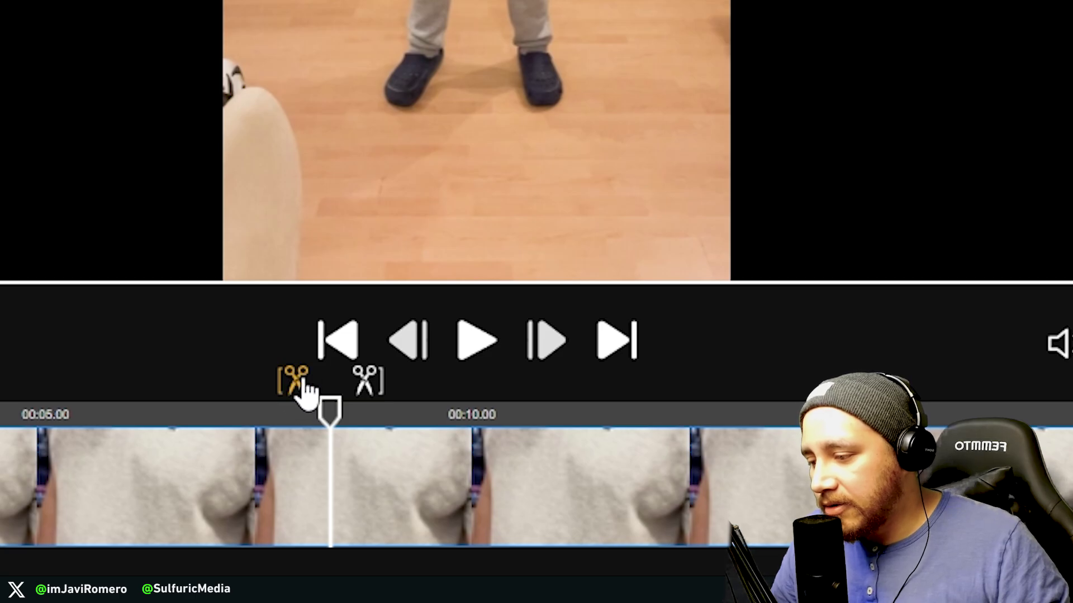
left_click(296, 382)
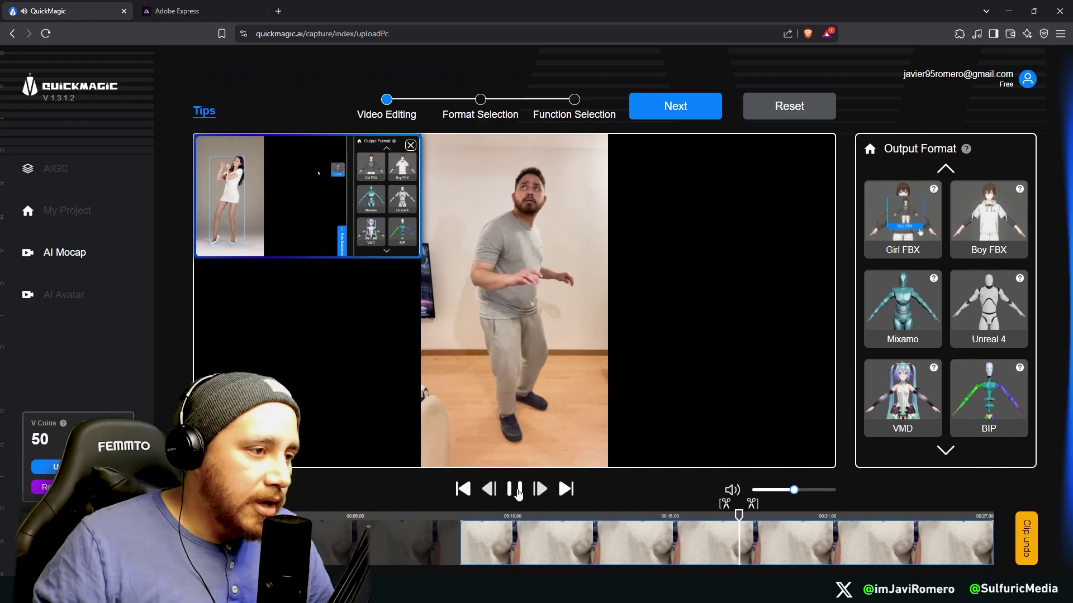
left_click(515, 492)
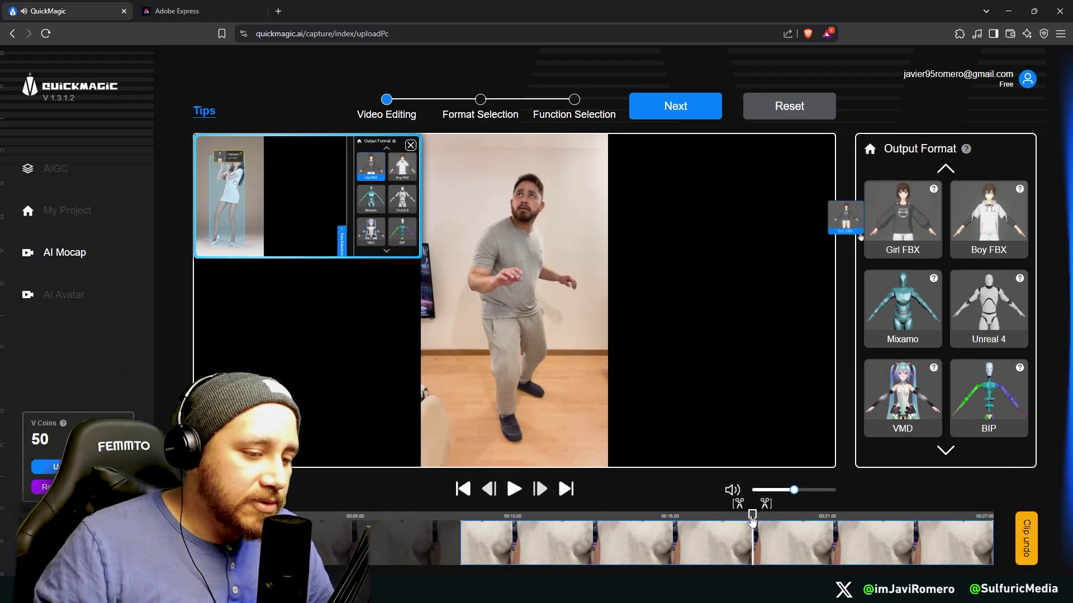
left_click_drag(752, 520, 933, 513)
left_click(907, 520)
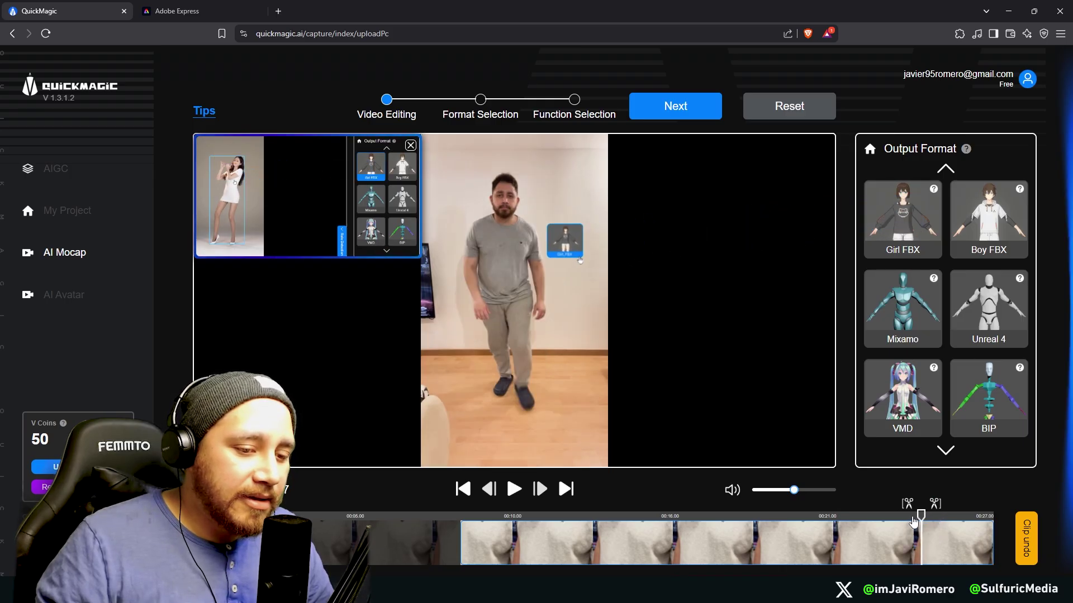
left_click(514, 490)
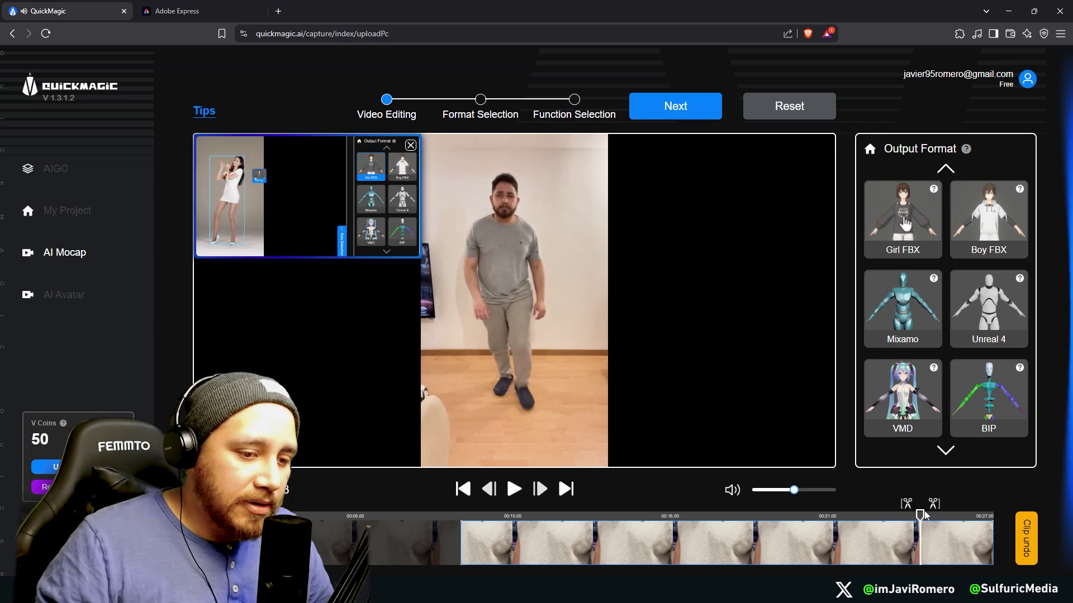
left_click_drag(921, 517, 909, 520)
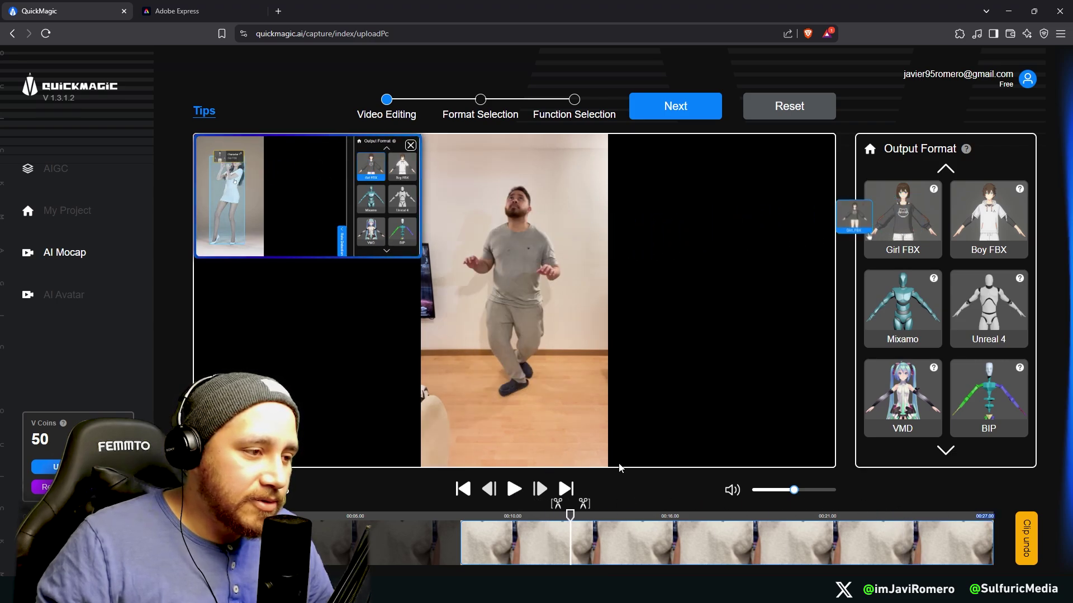
left_click(903, 520)
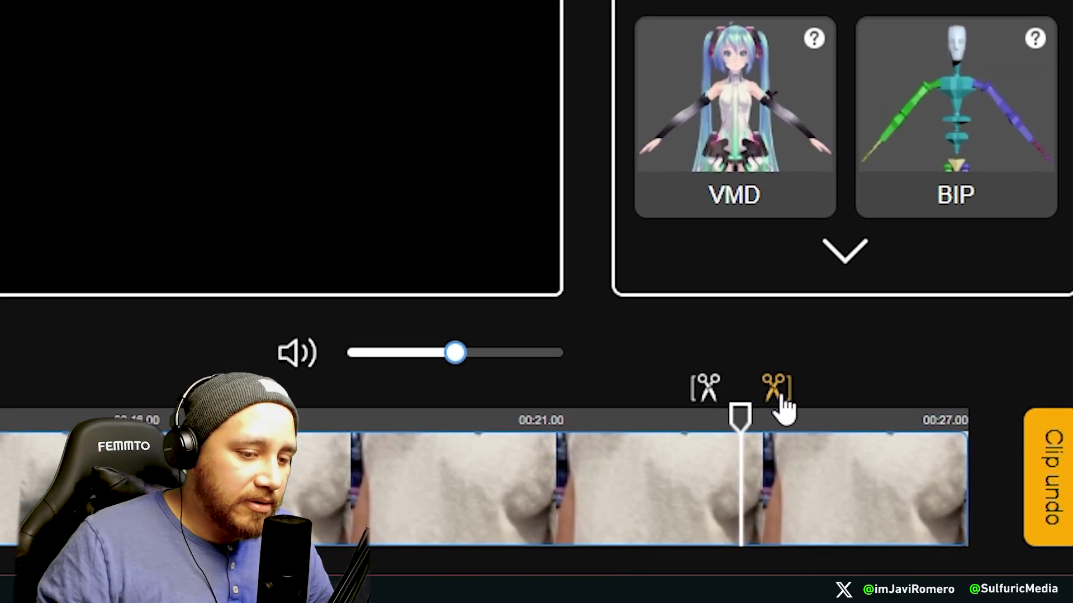
left_click(781, 392)
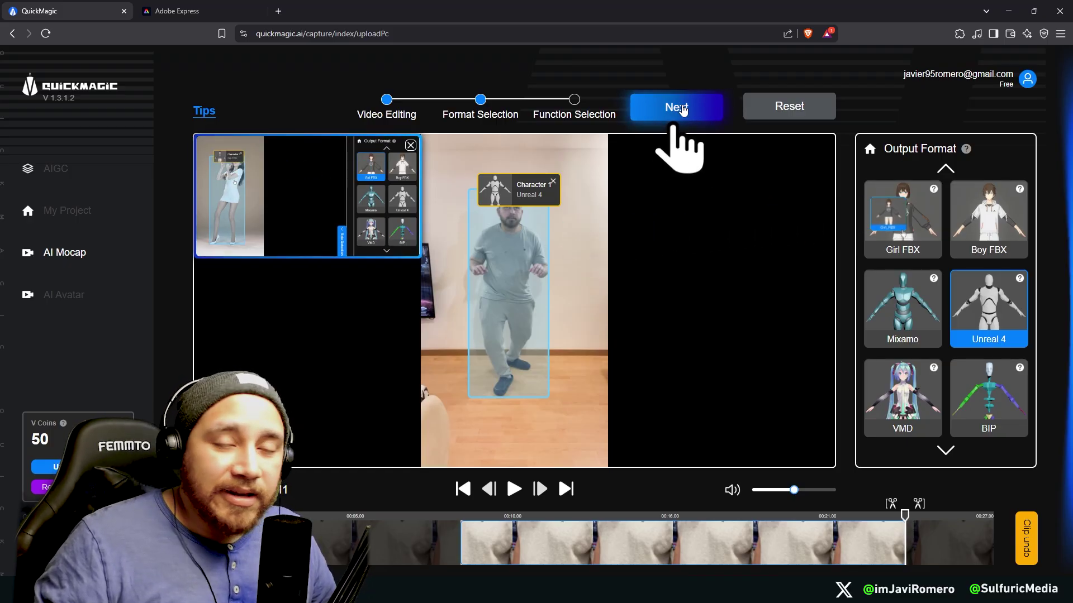
- Title the motion QuickMagicAnim, keeping Full Body and Unreal 4, and start generation
left_click(681, 105)
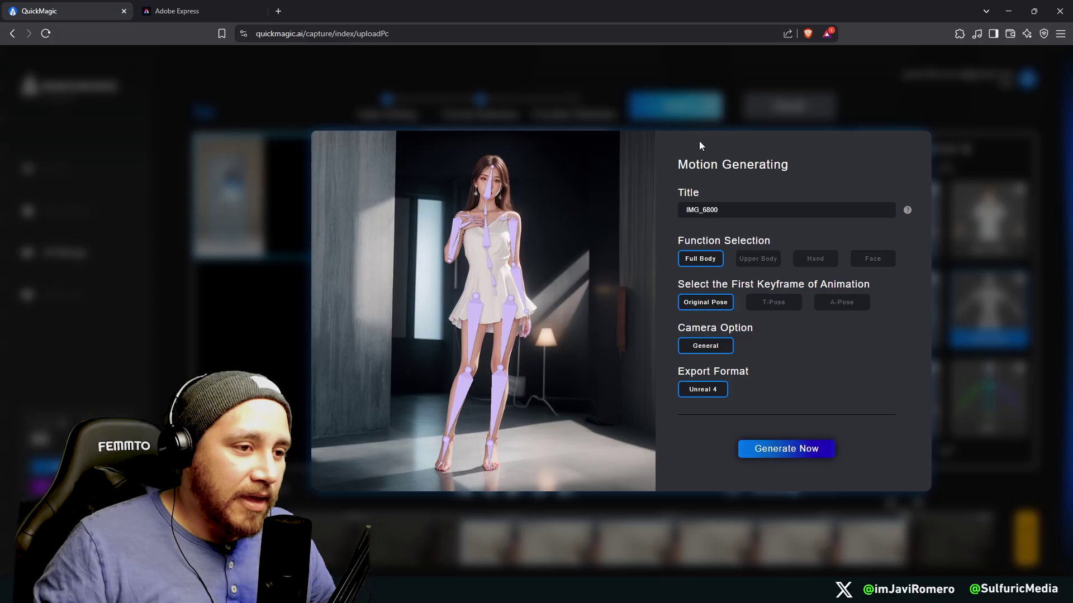
left_click_drag(728, 209, 634, 210)
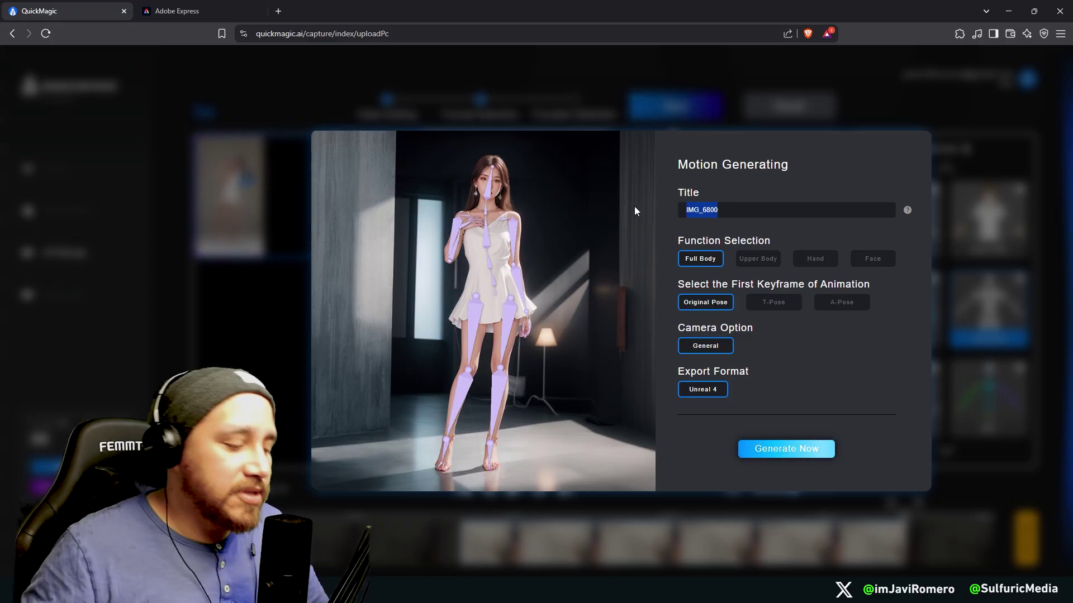
type("Q")
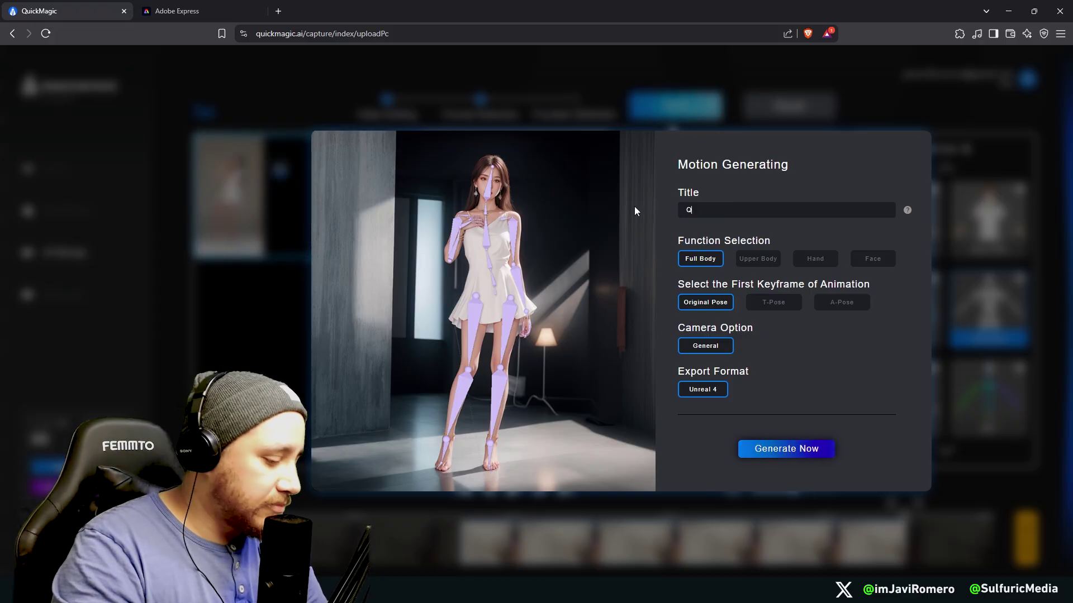
type("uickMagicAnim")
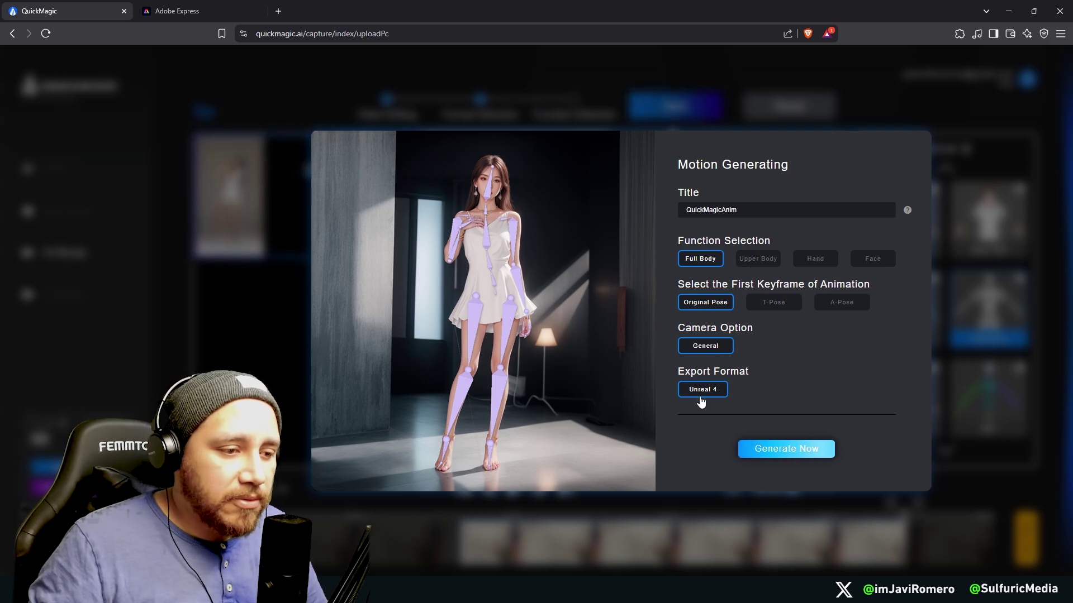
left_click(807, 454)
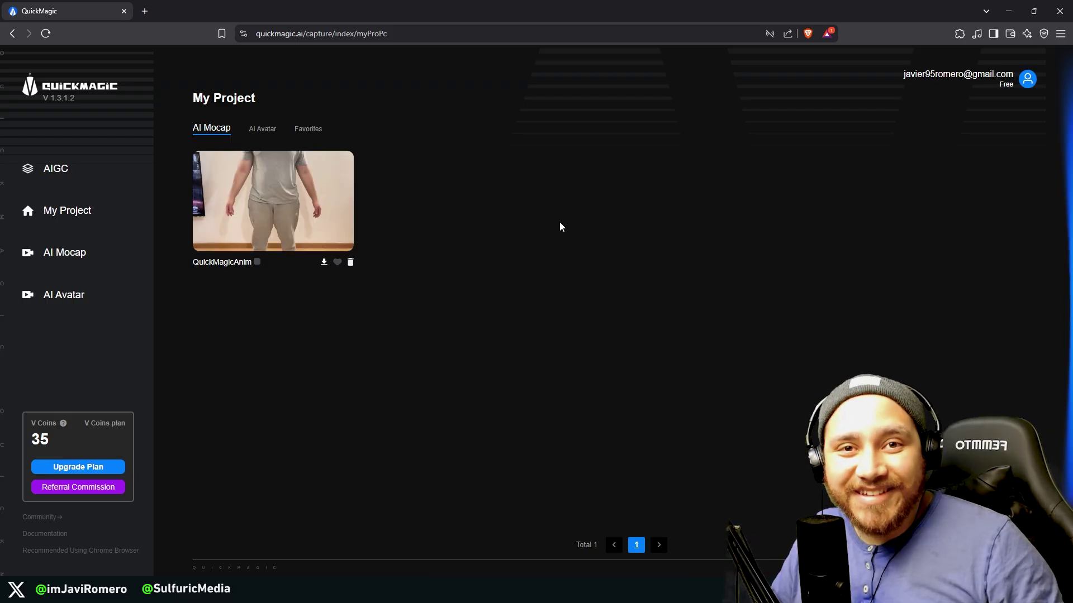
left_click(297, 207)
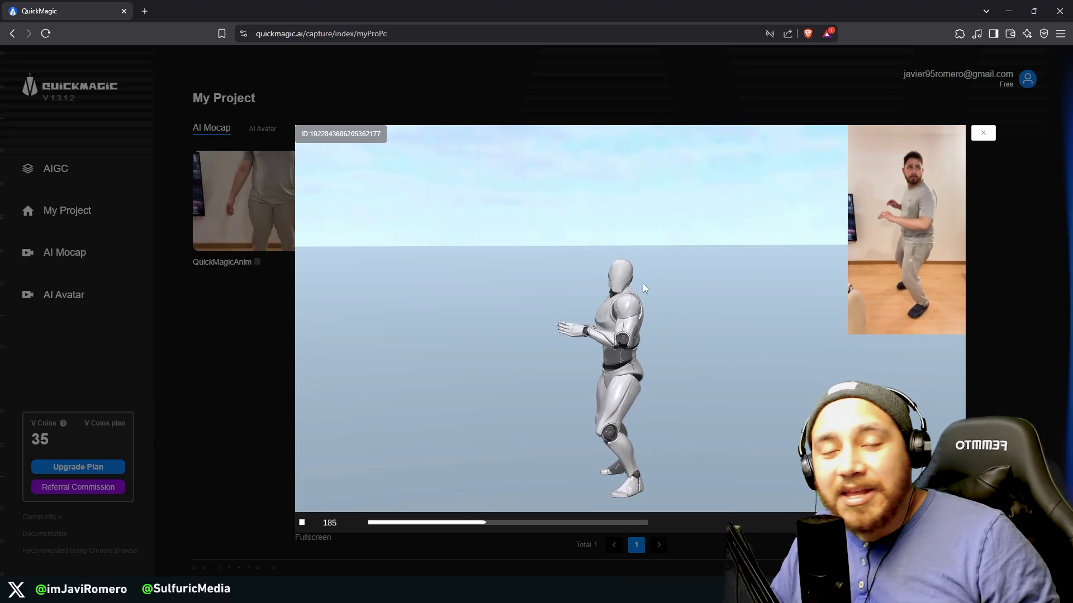
- Close the preview and save QuickMagicAnim.zip into the Quickmagic Tutorial folder
left_click(983, 133)
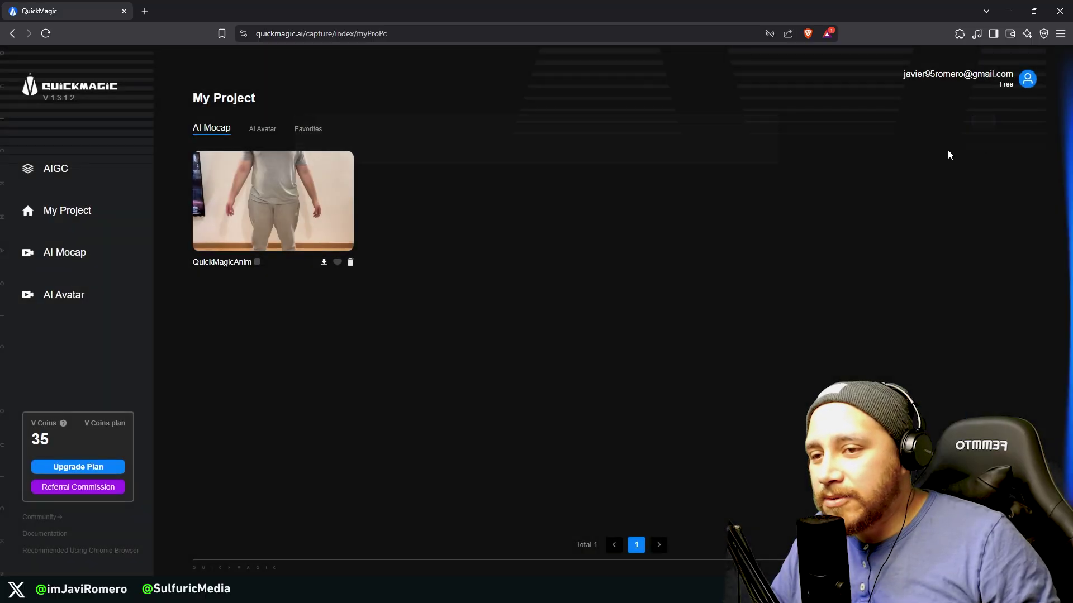
left_click(324, 262)
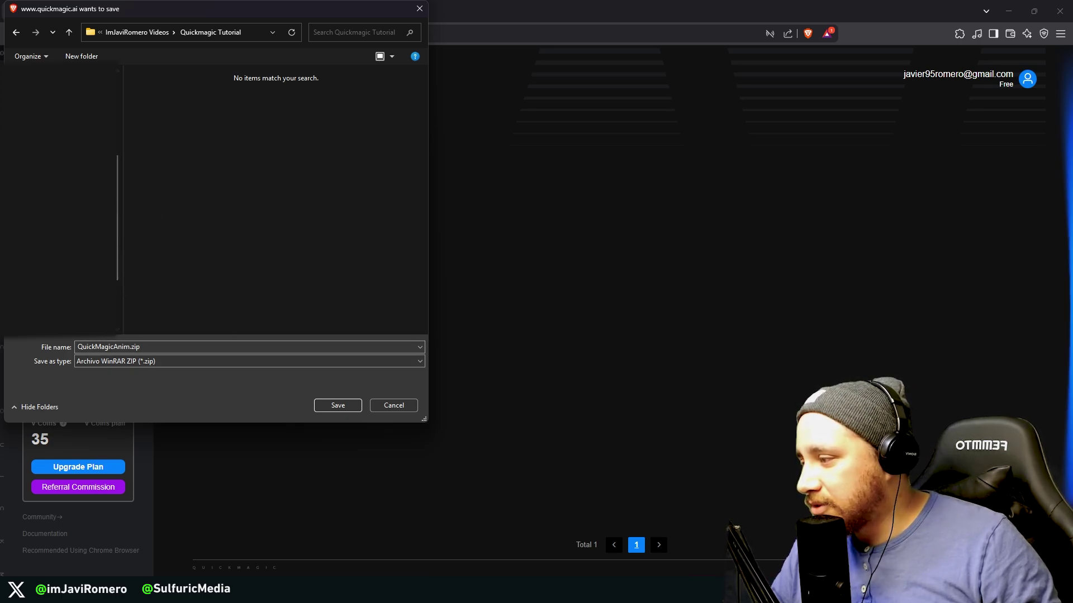
left_click(337, 406)
key("alt+Tab")
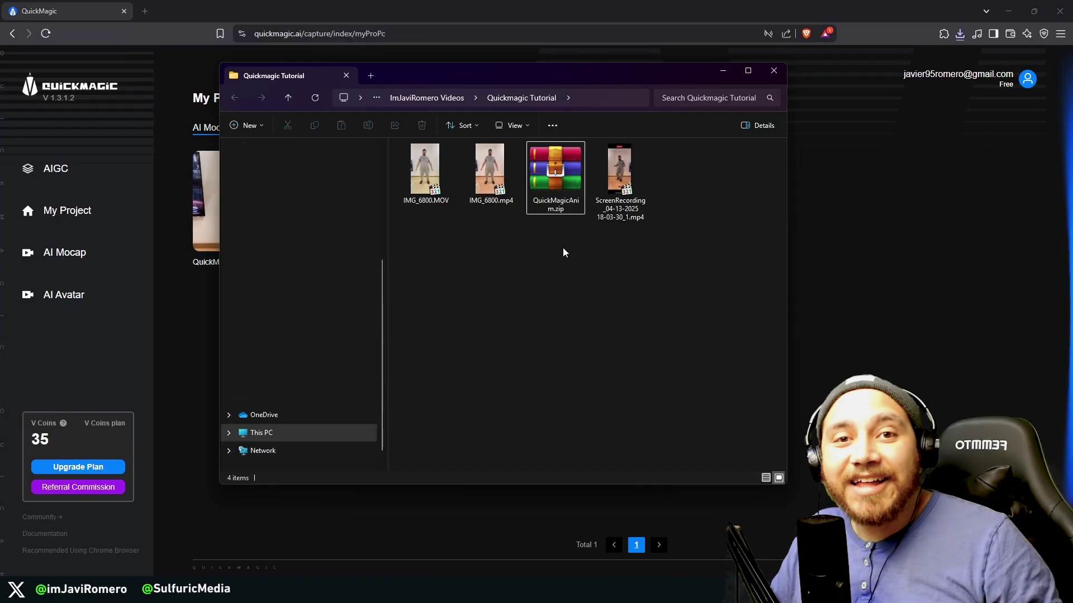
- Open QuickMagicAnim.zip in WinRAR and extract QuickMagicAnim_Unreal.fbx into the Quickmagic Tutorial folder
double_click(551, 167)
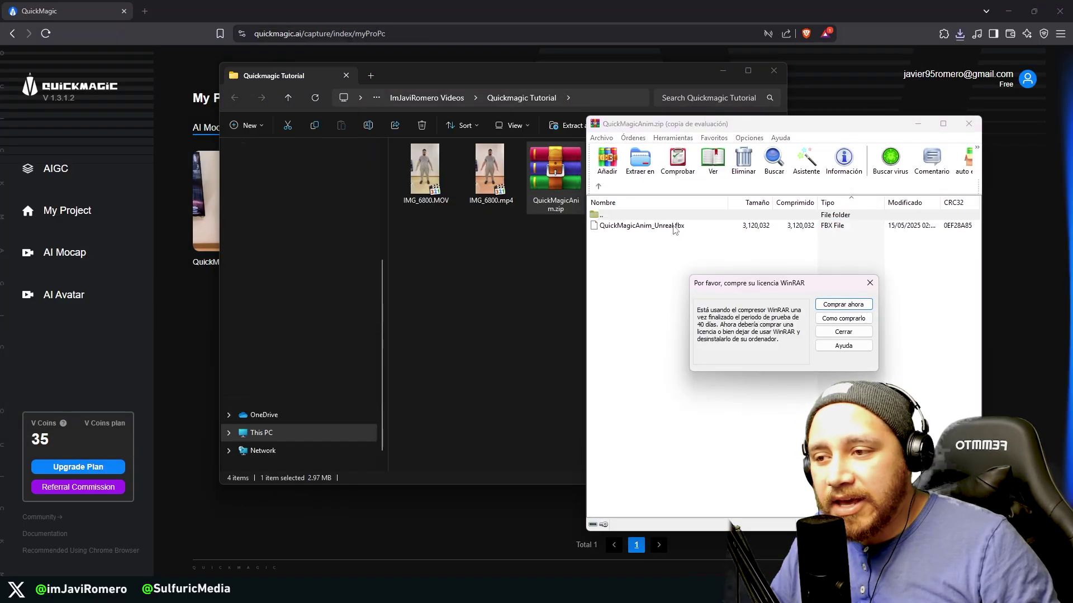
left_click(821, 333)
left_click_drag(642, 228, 640, 225)
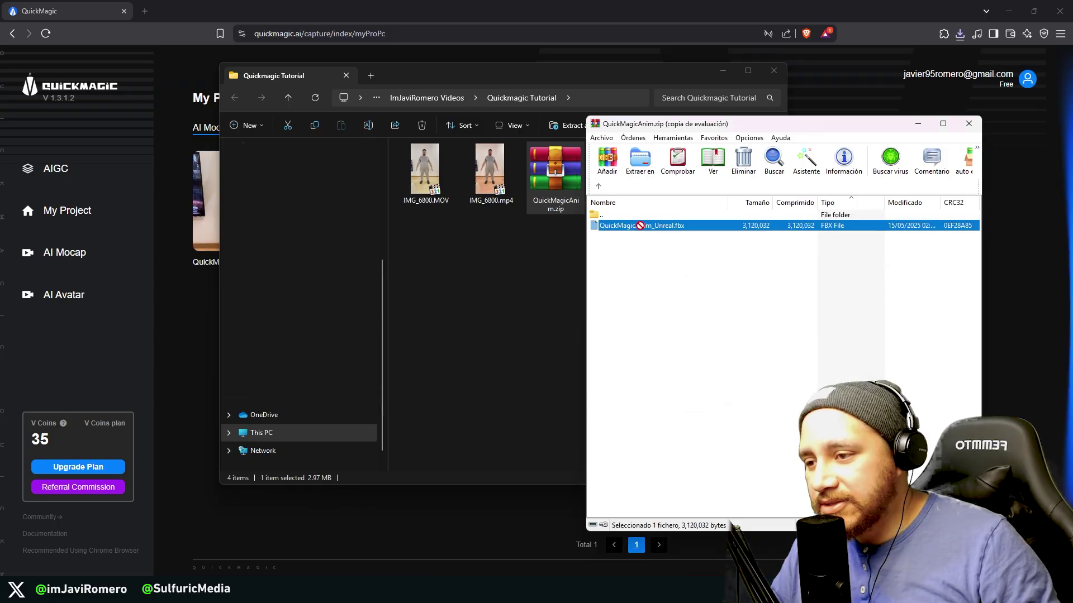
left_click_drag(522, 274, 528, 279)
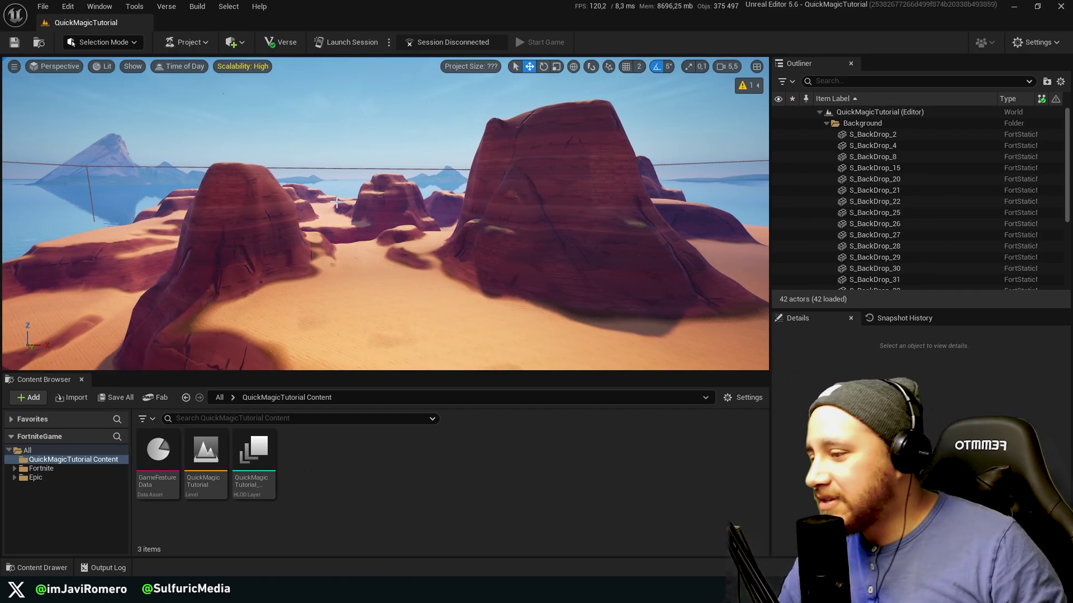
- Add a folder named QuickMagic to the QuickMagicTutorial Content and open it
right_click_drag(337, 202, 333, 221)
right_click(365, 487)
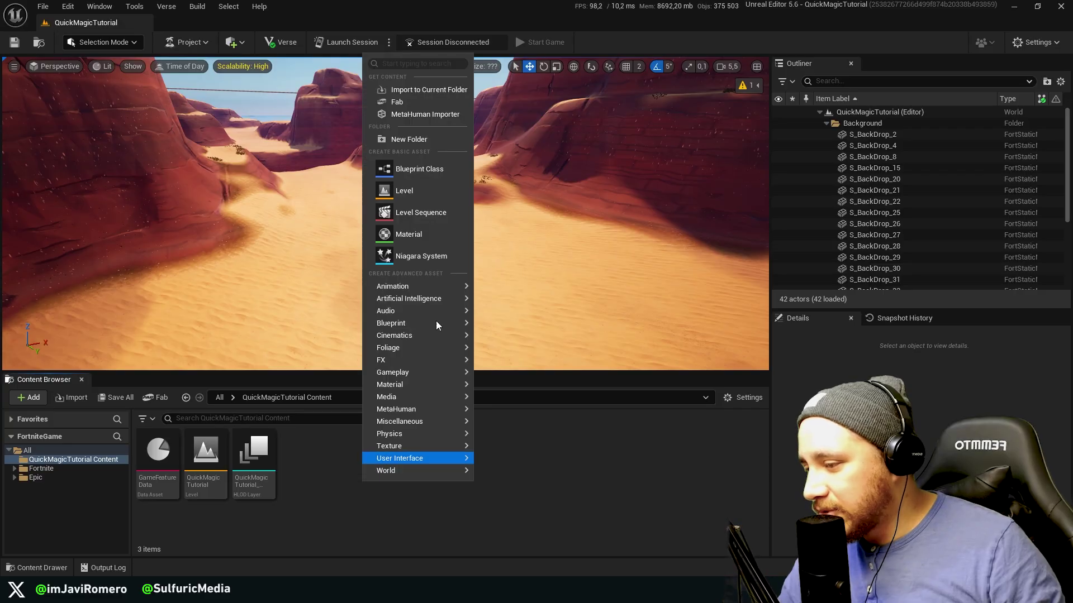
left_click(414, 143)
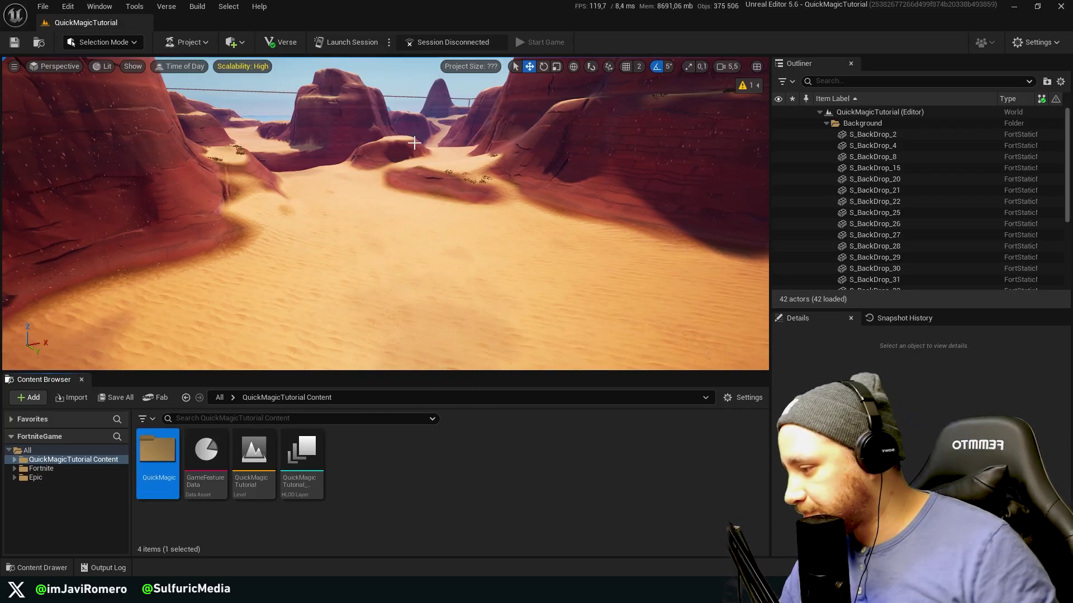
double_click(158, 455)
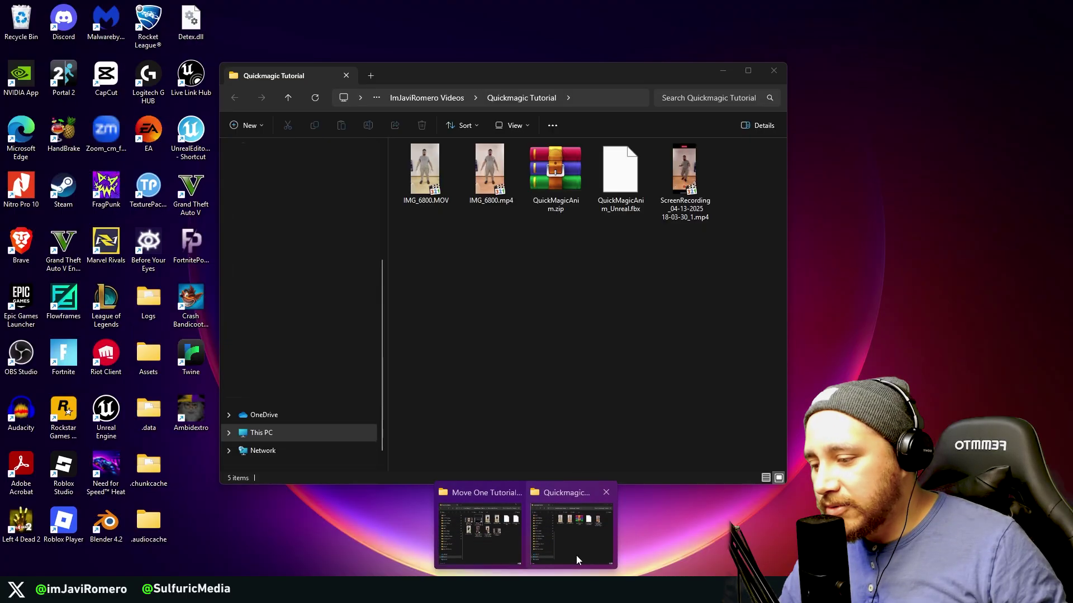
- Import QuickMagicAnim_Unreal.fbx into the QuickMagic folder with Import All, then close the Message Log
left_click(575, 555)
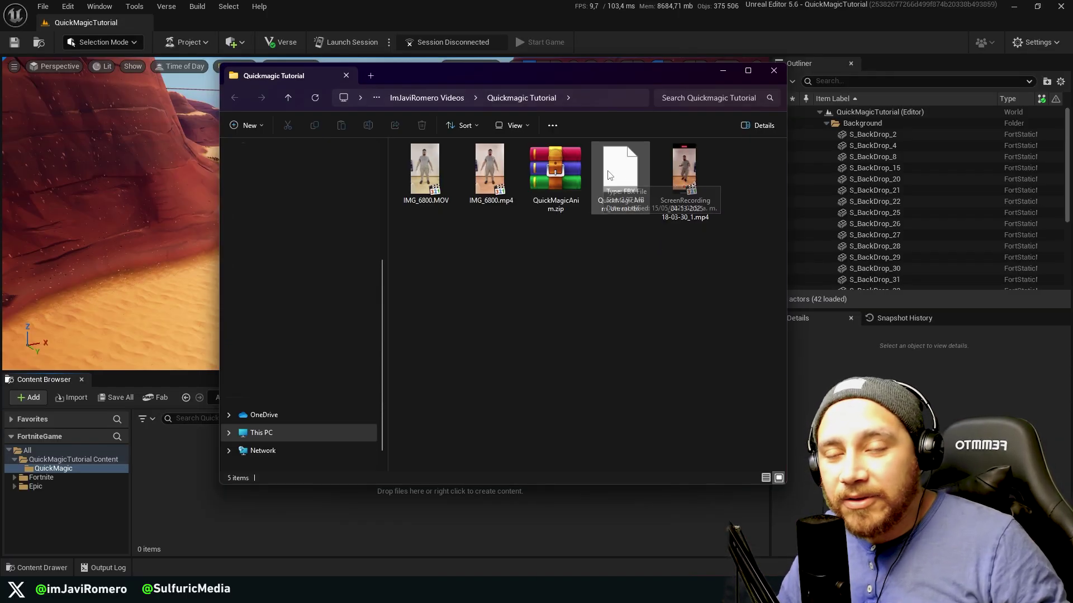
left_click_drag(624, 177, 195, 498)
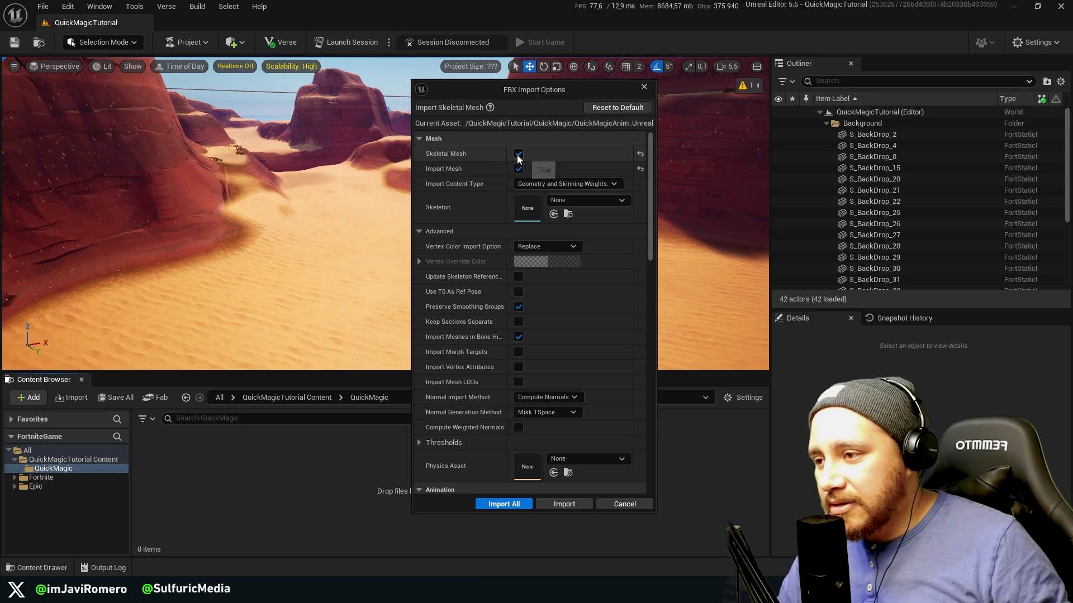
scroll(444, 381, "down", 3)
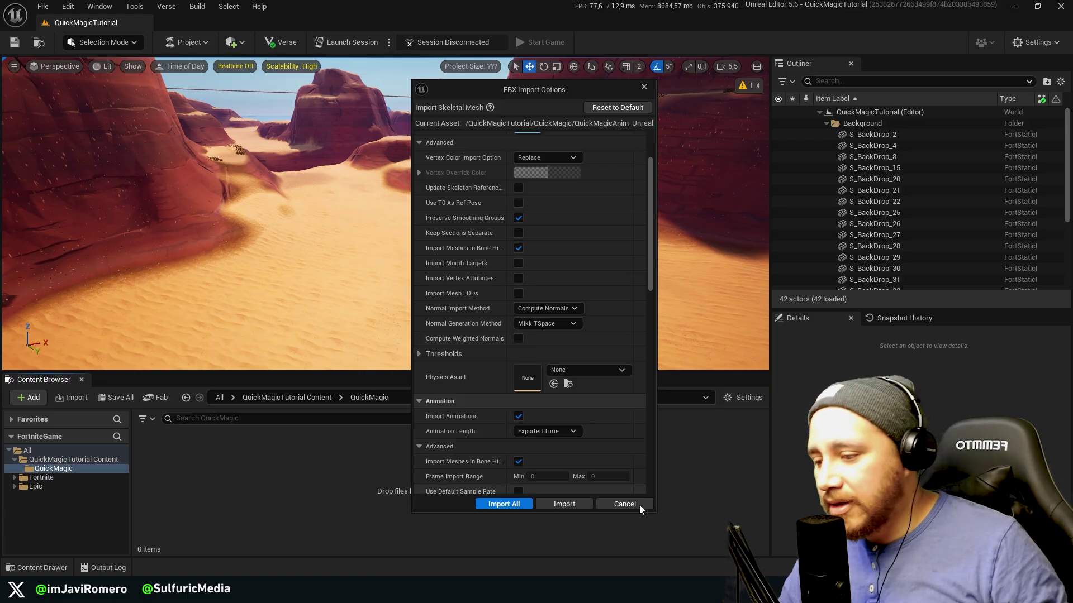
left_click(503, 505)
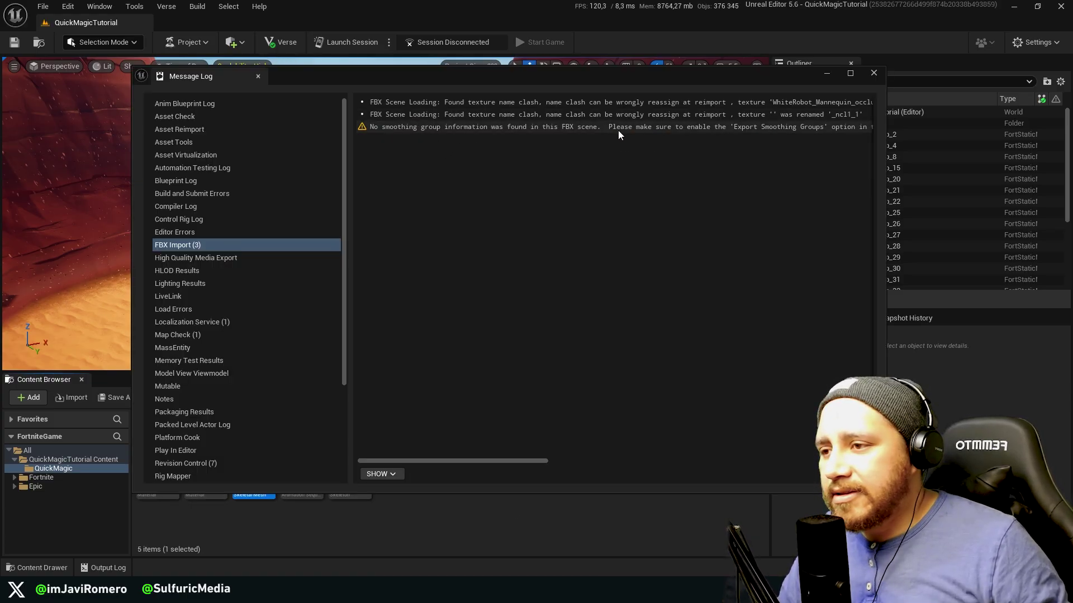
left_click(874, 78)
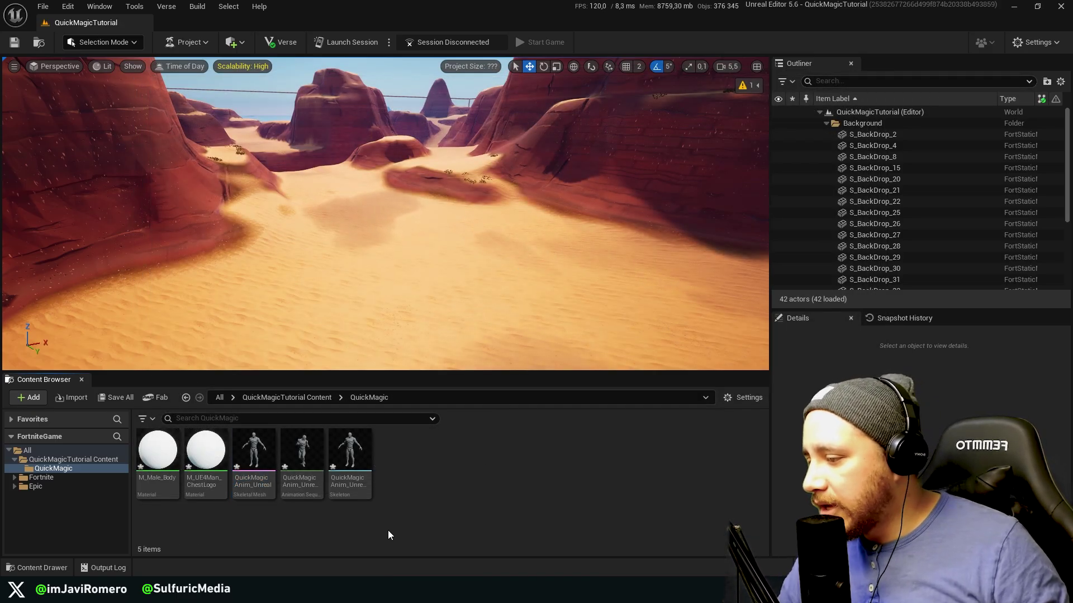
double_click(254, 450)
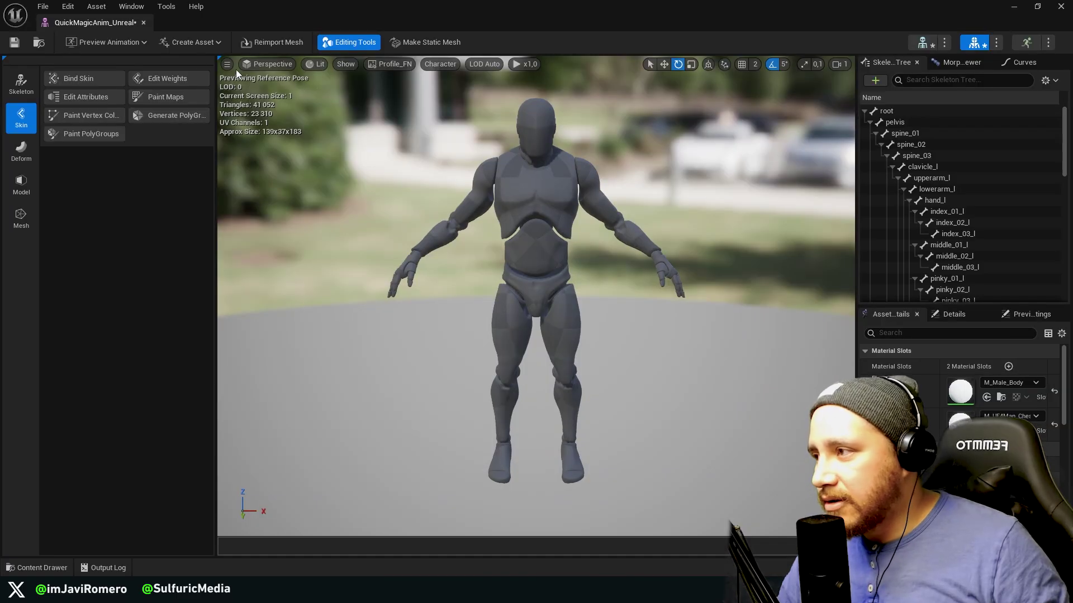
left_click(144, 23)
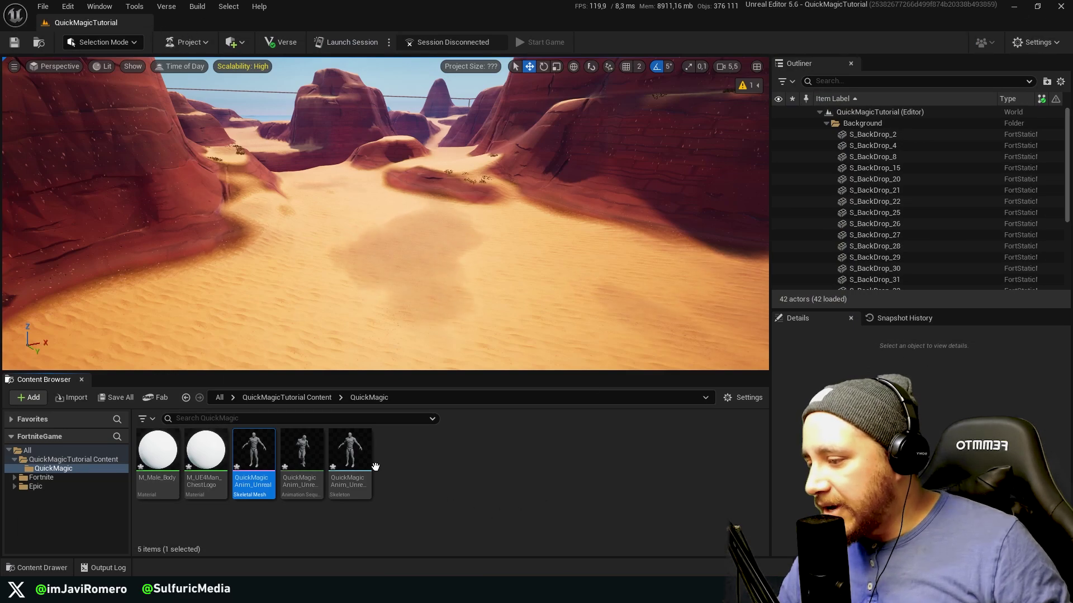
double_click(307, 458)
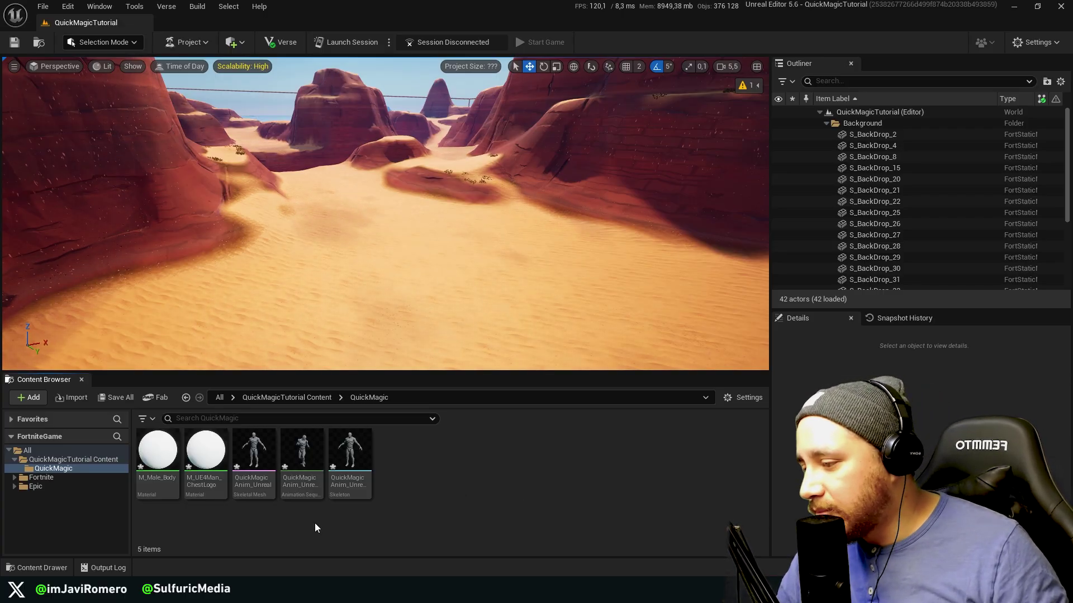
mouse_move(294, 469)
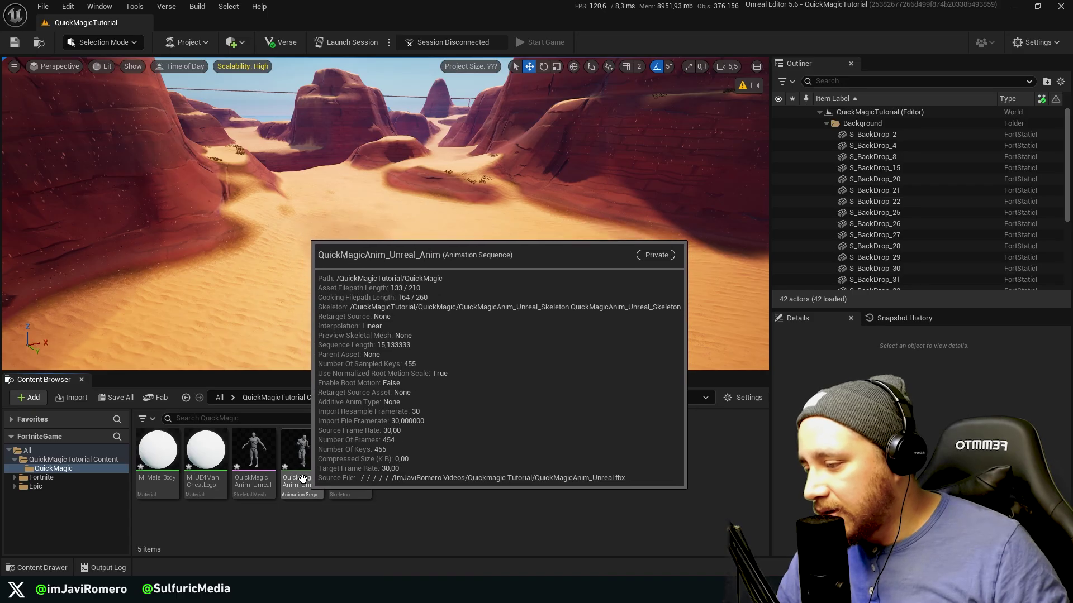
- Retarget QuickMagicAnim_Unreal_Anim onto the SK_M_MALE_Base_Skeleton target mesh
right_click(295, 469)
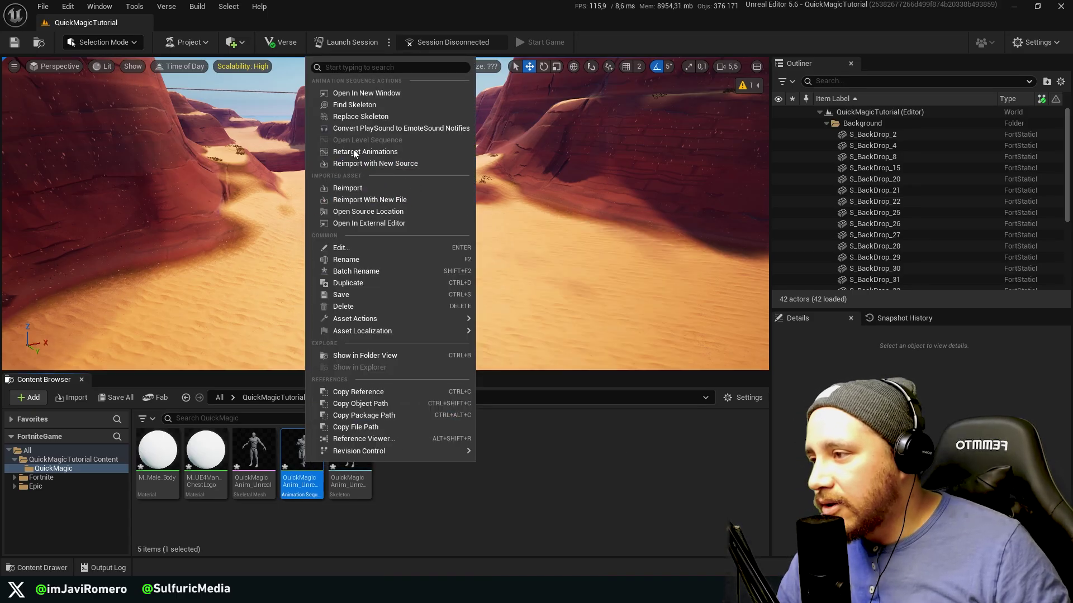
left_click(380, 151)
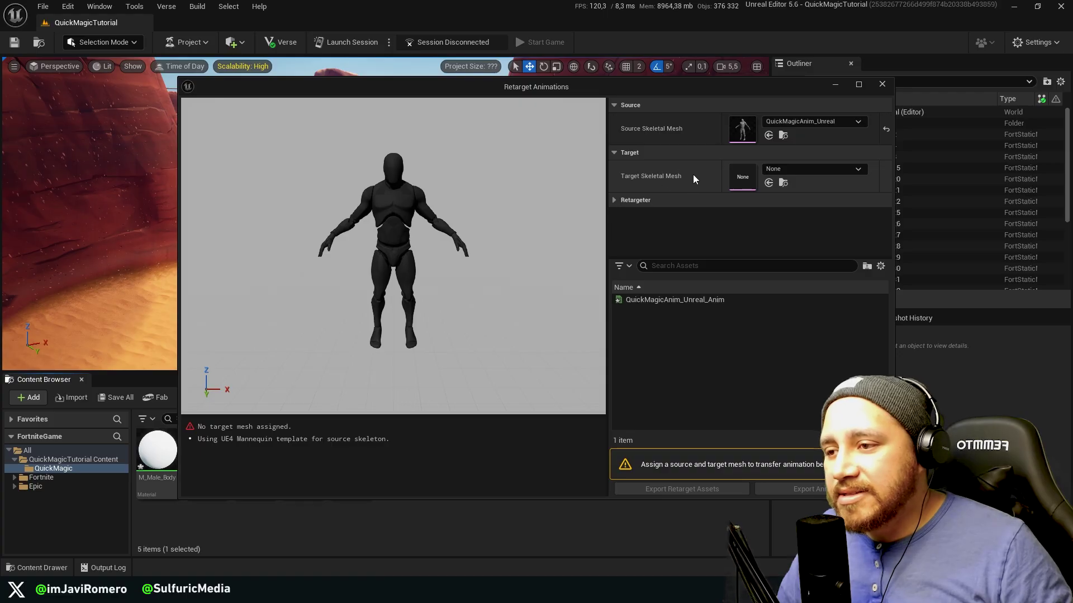
left_click(827, 167)
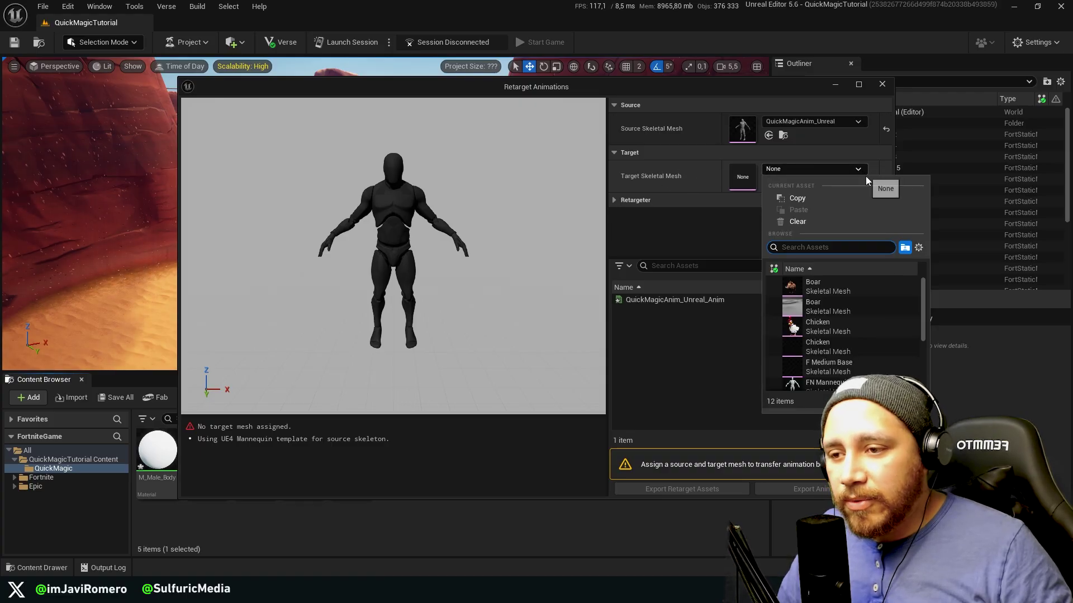
scroll(864, 312, "down", 5)
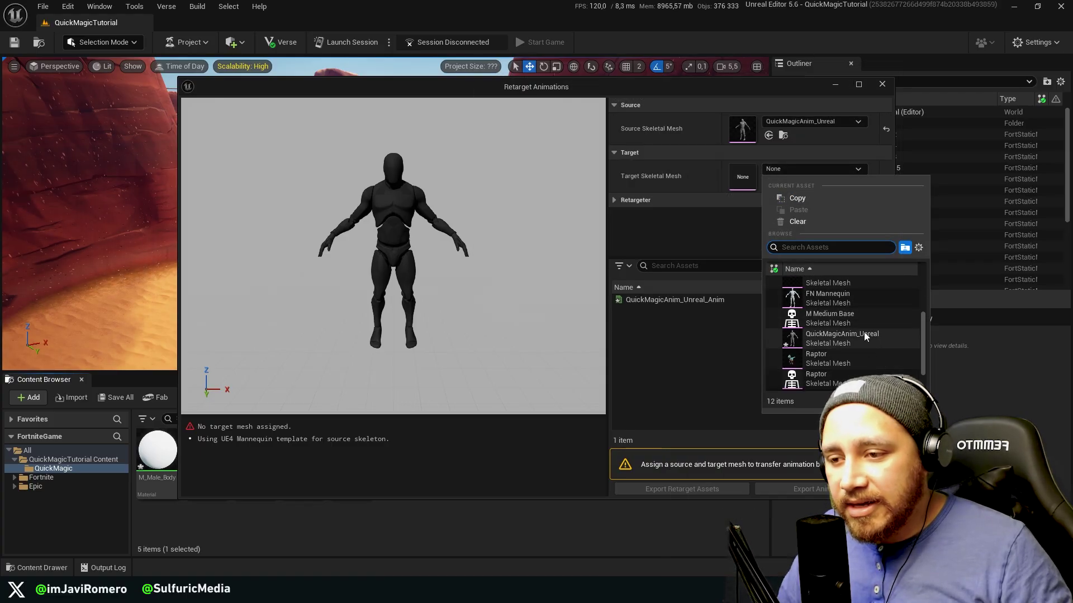
left_click(869, 317)
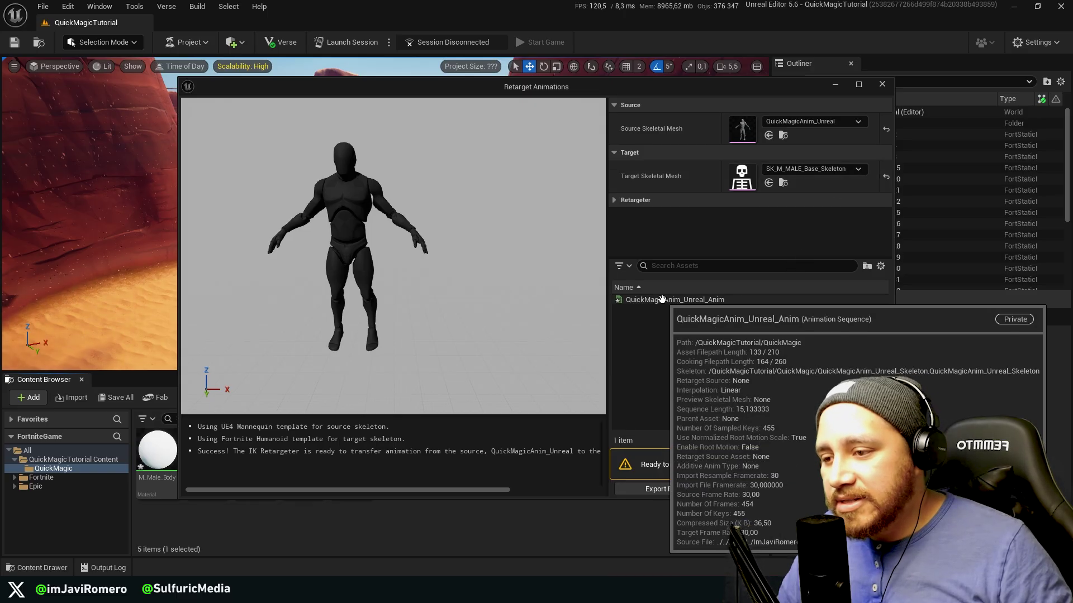
left_click(723, 302)
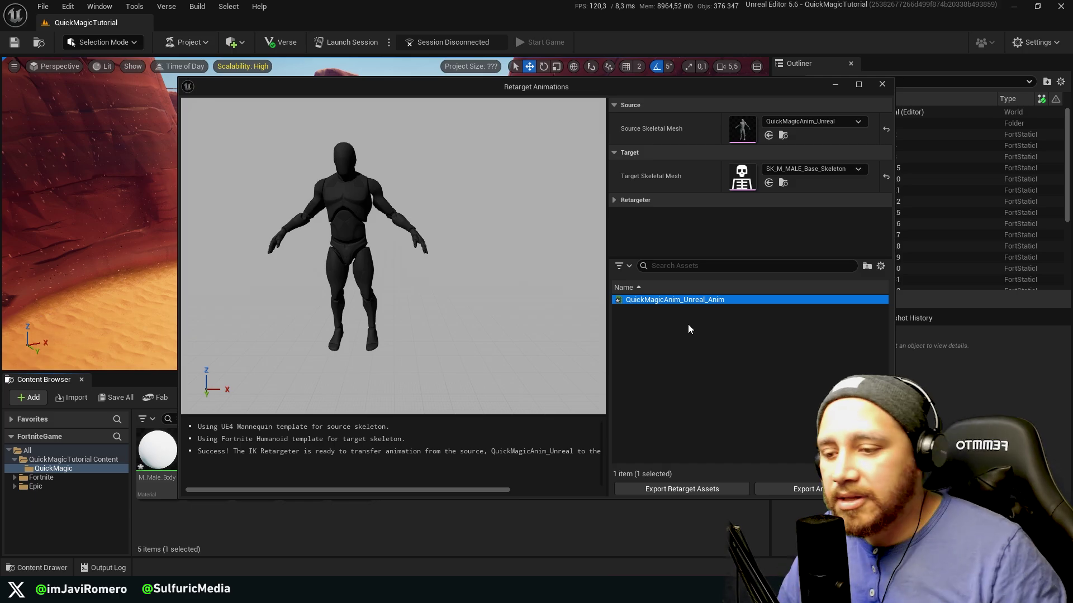
- Export the retargeted animation into the QuickMagic folder with the prefix RT_, producing RT_QuickMagicAnim_Unreal_Anim
left_click(804, 491)
left_click(521, 182)
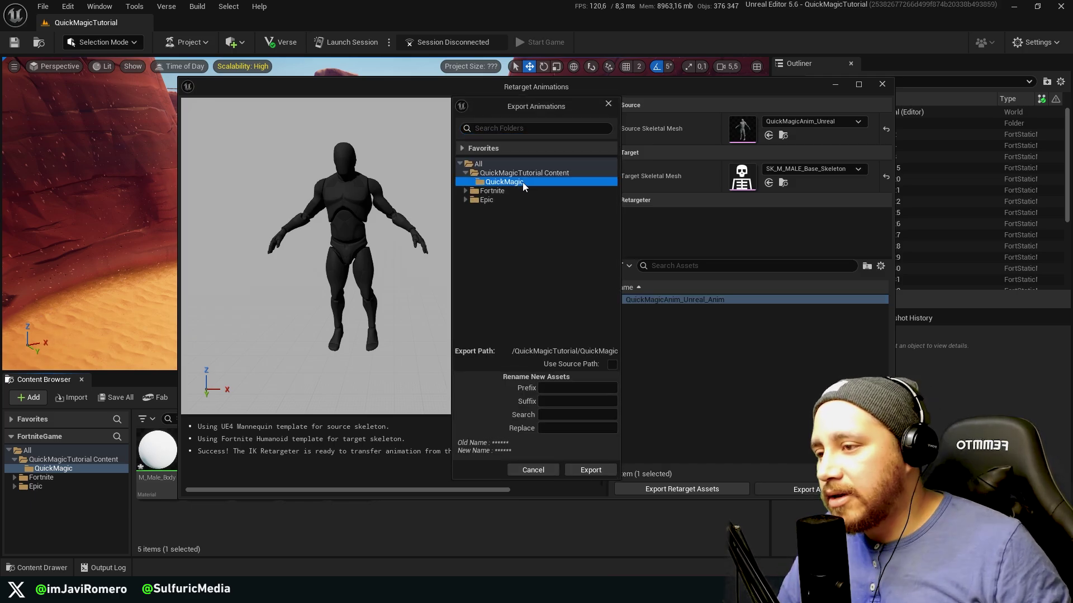
left_click(572, 387)
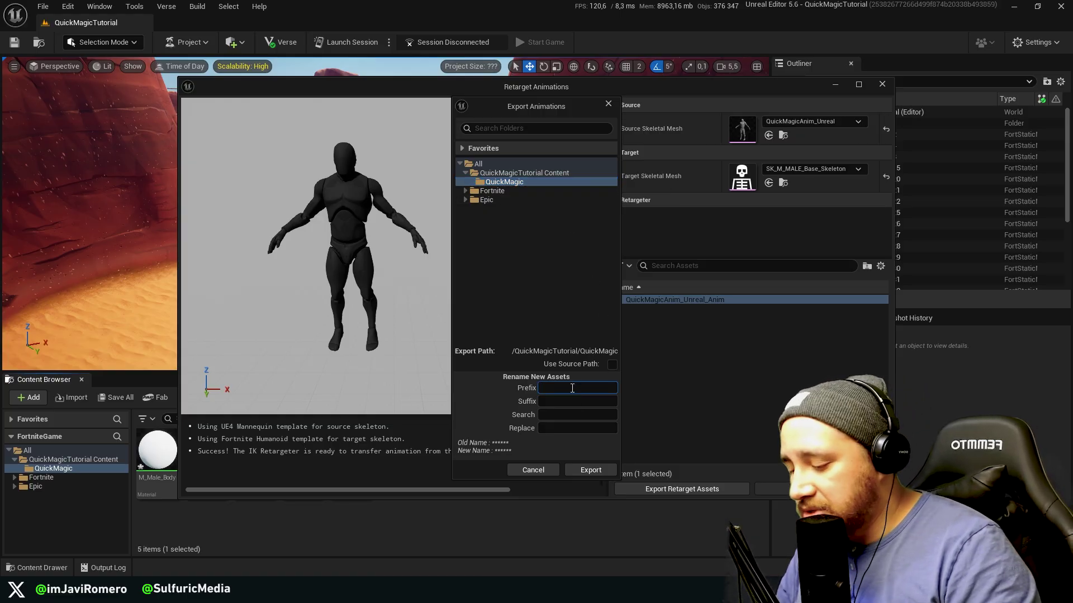
type("RT")
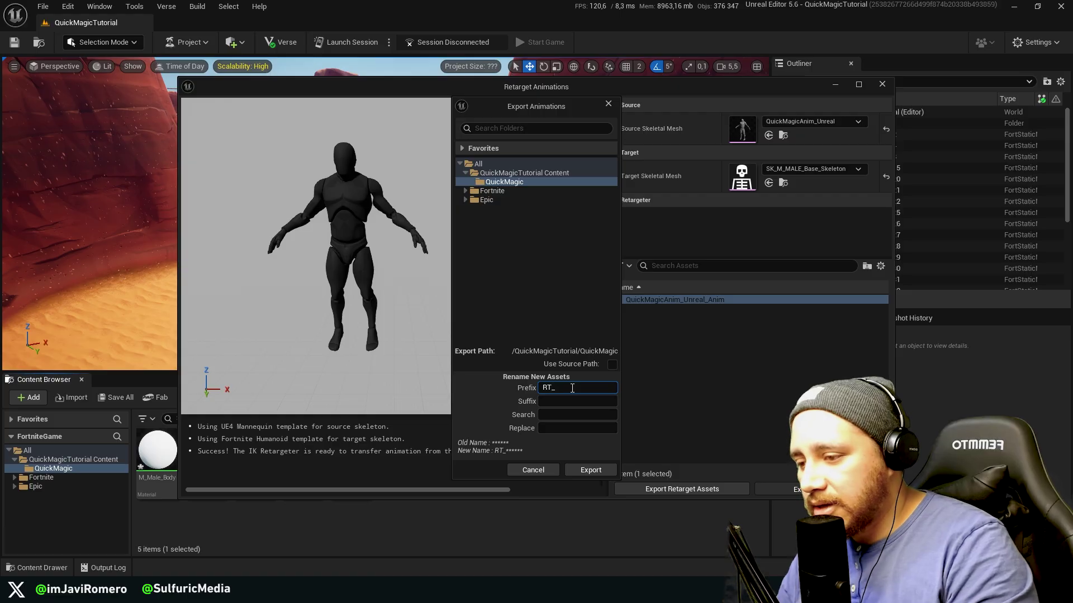
type("_")
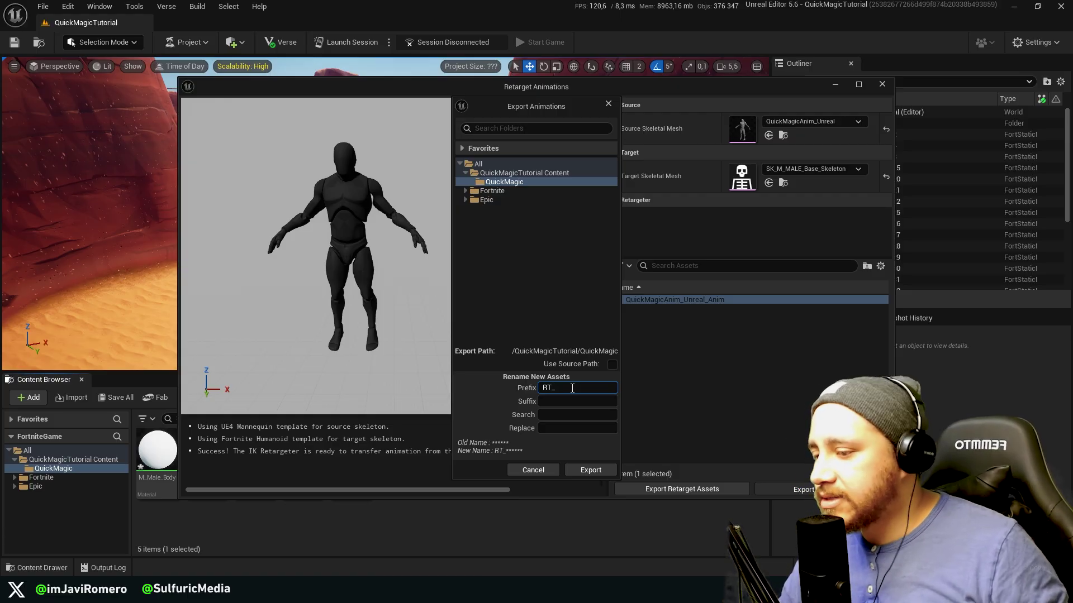
left_click(591, 471)
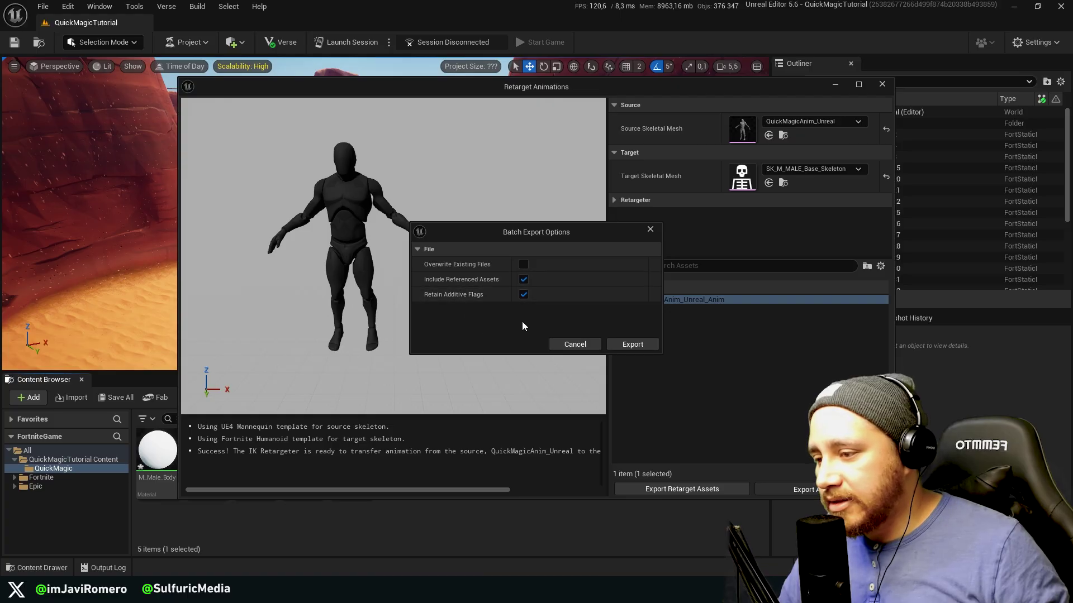
left_click(632, 345)
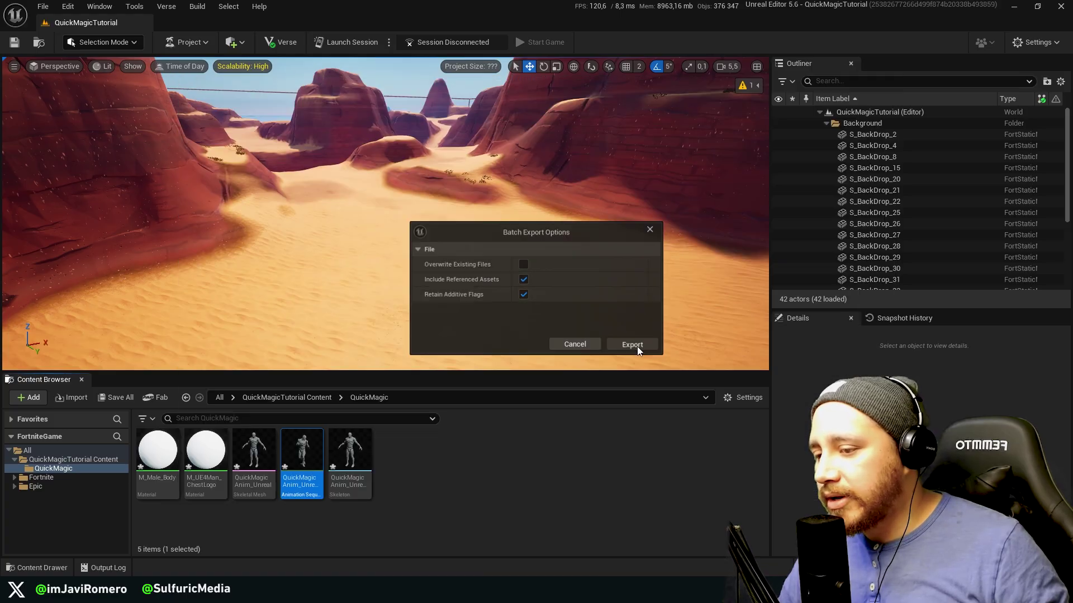
mouse_move(400, 475)
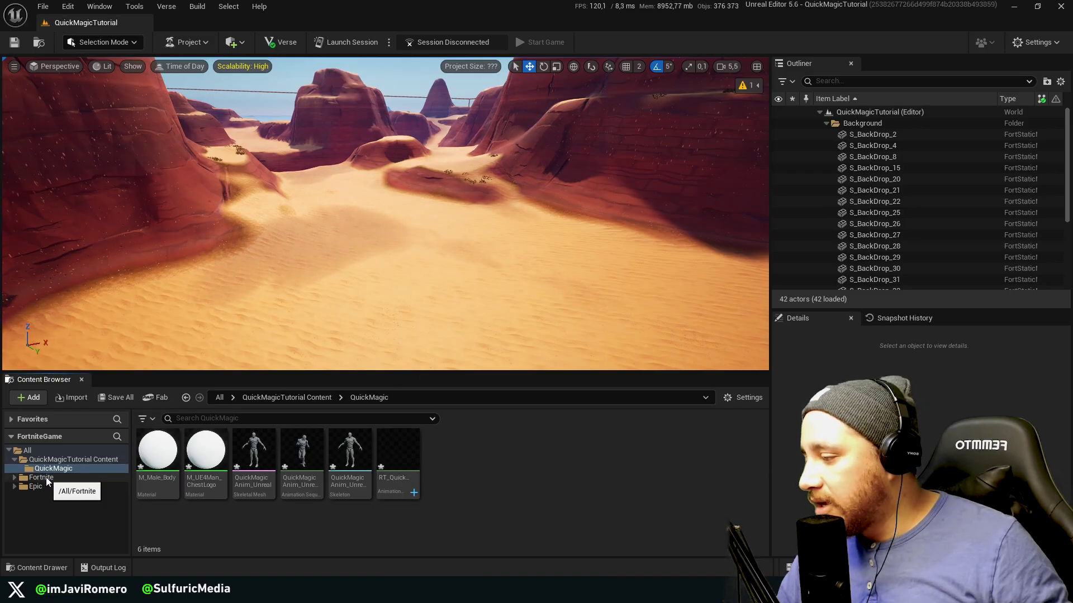
- Search the Fortnite content for CHARACTER DEVICE and place one in the desert level
left_click(45, 477)
left_click(264, 422)
type("CHARACTE")
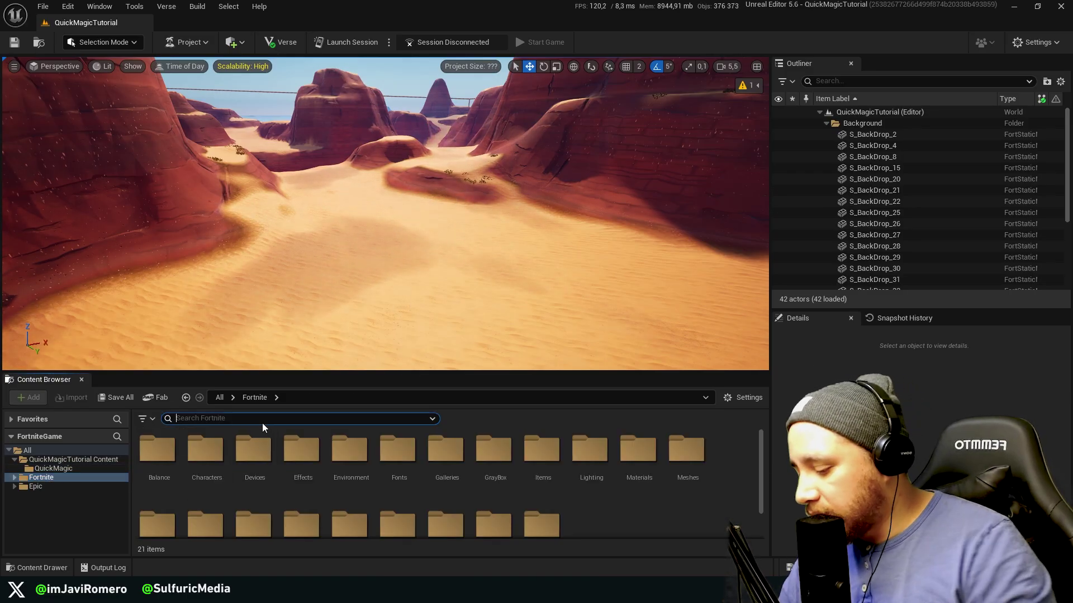
type("R DEVICE")
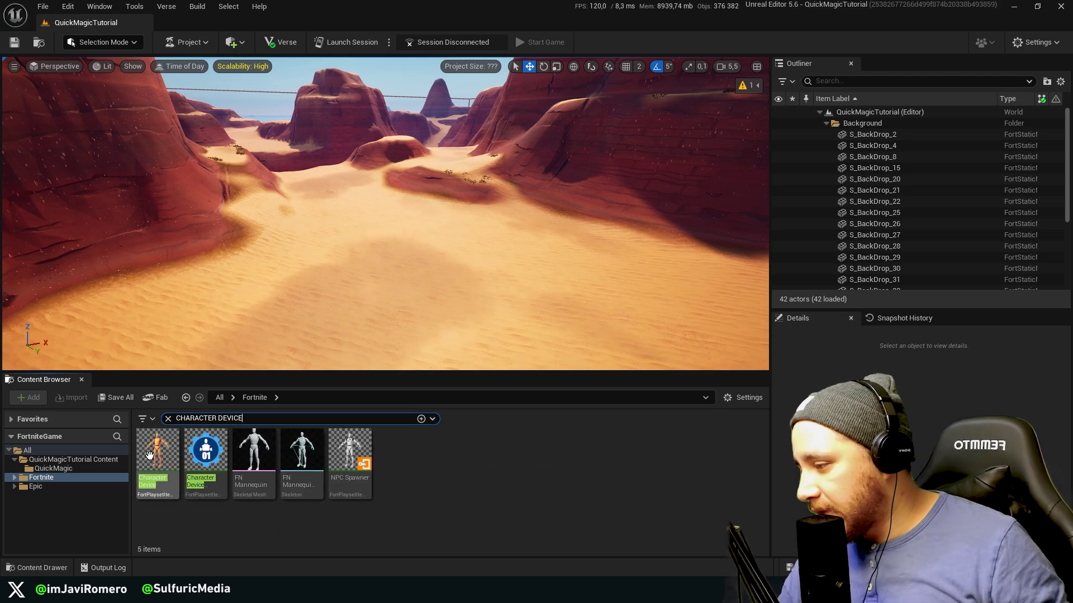
left_click_drag(158, 449, 403, 296)
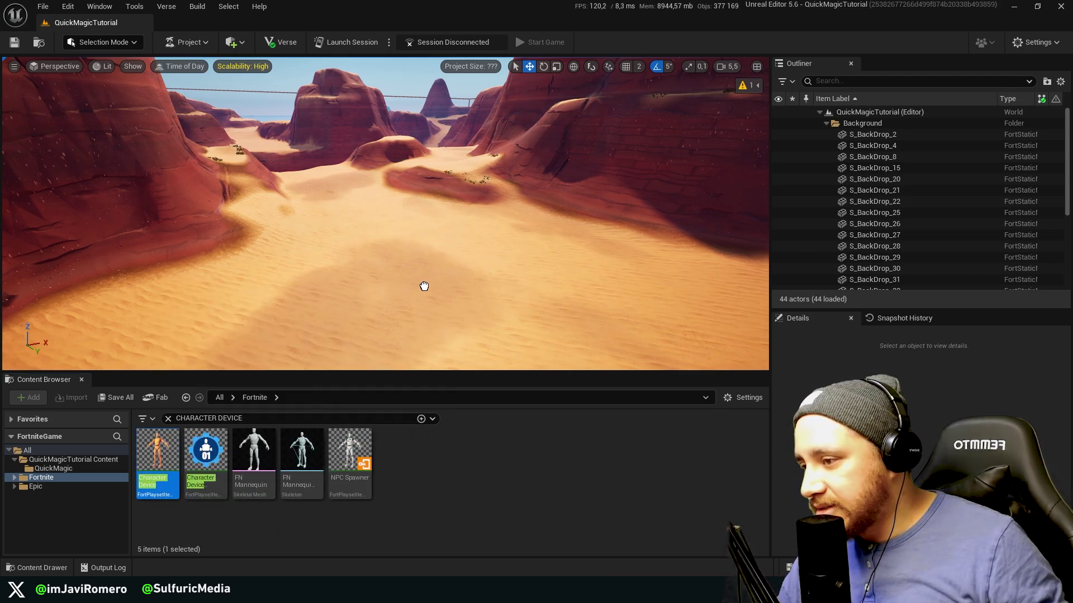
right_click_drag(424, 286, 429, 314)
key("f")
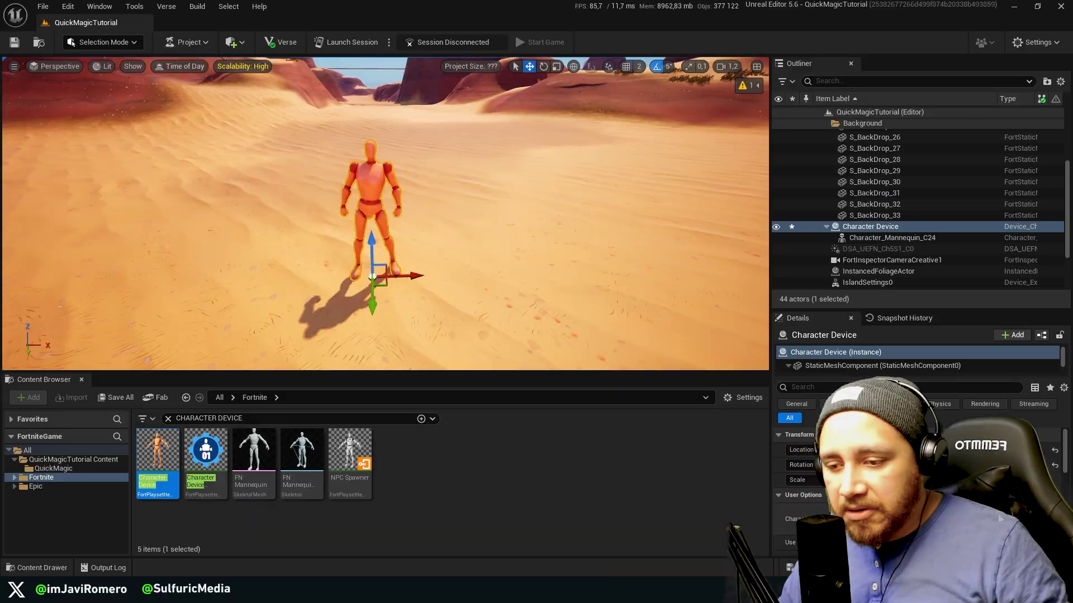
- Set the Character Device's Character to Battle Hound
left_click(939, 519)
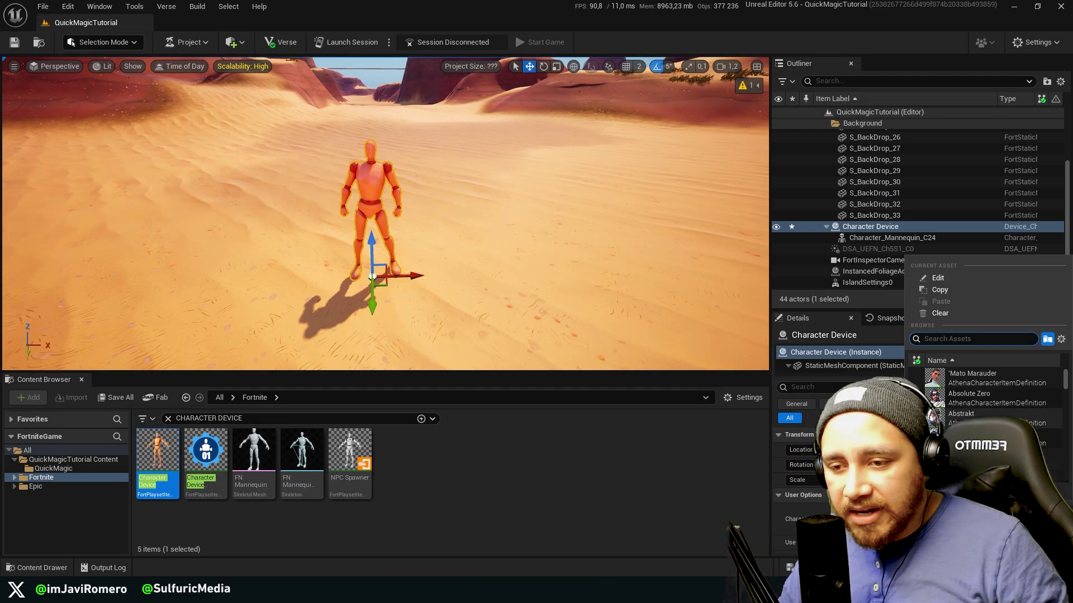
scroll(995, 408, "down", 8)
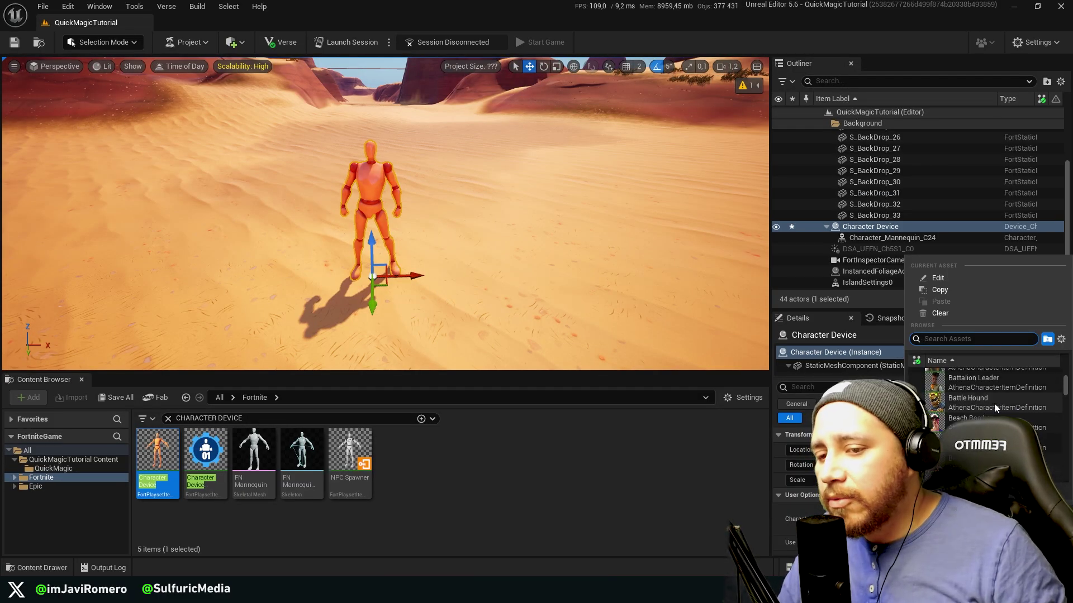
left_click(995, 408)
- Create a Cinematics folder in the project content and open it
left_click(73, 459)
right_click(417, 476)
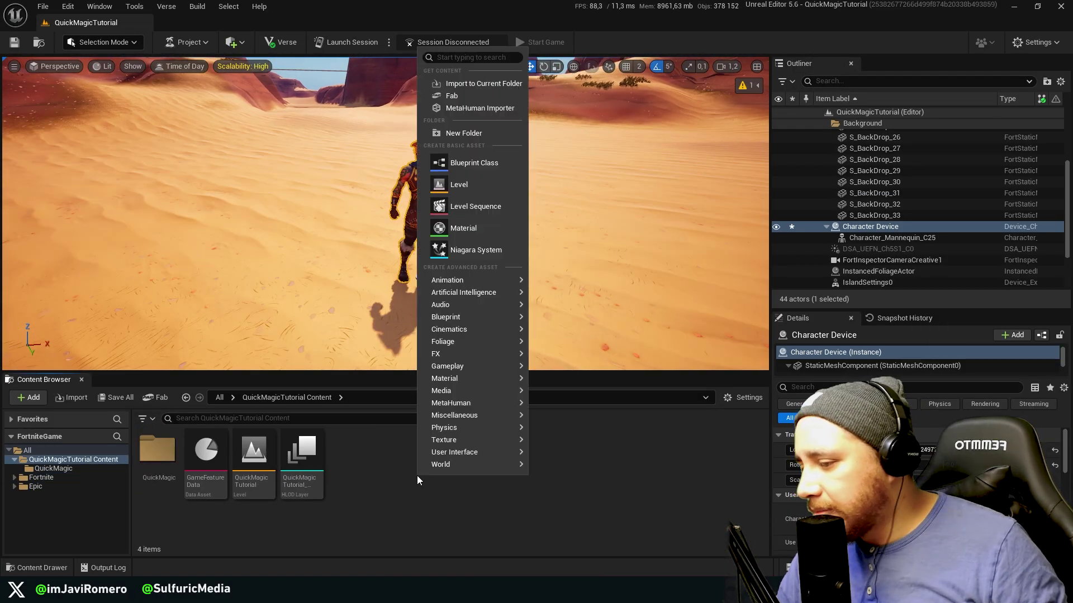
left_click(474, 133)
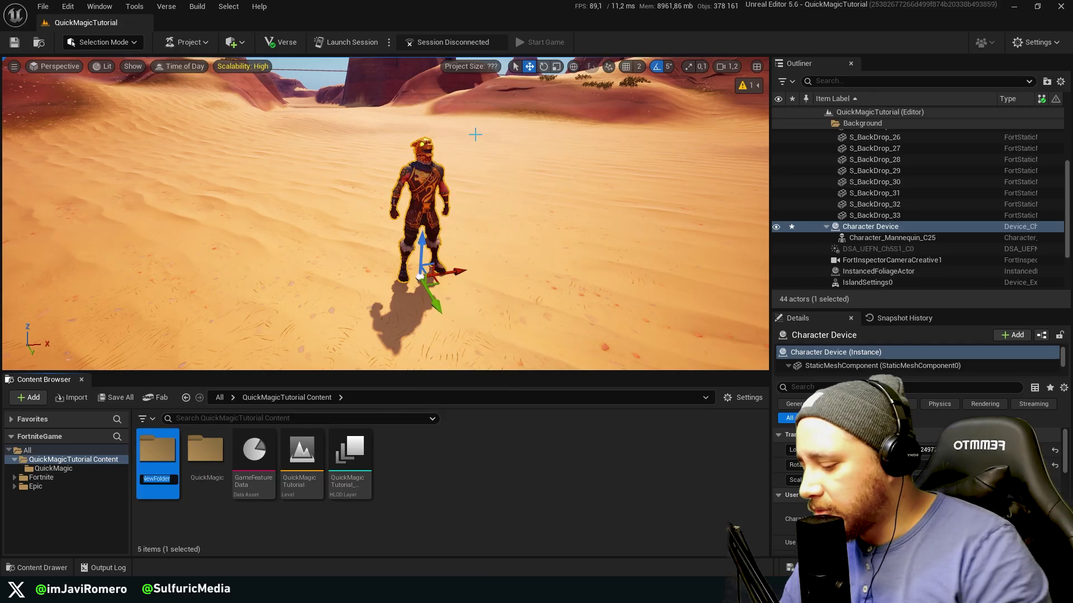
type("Cin")
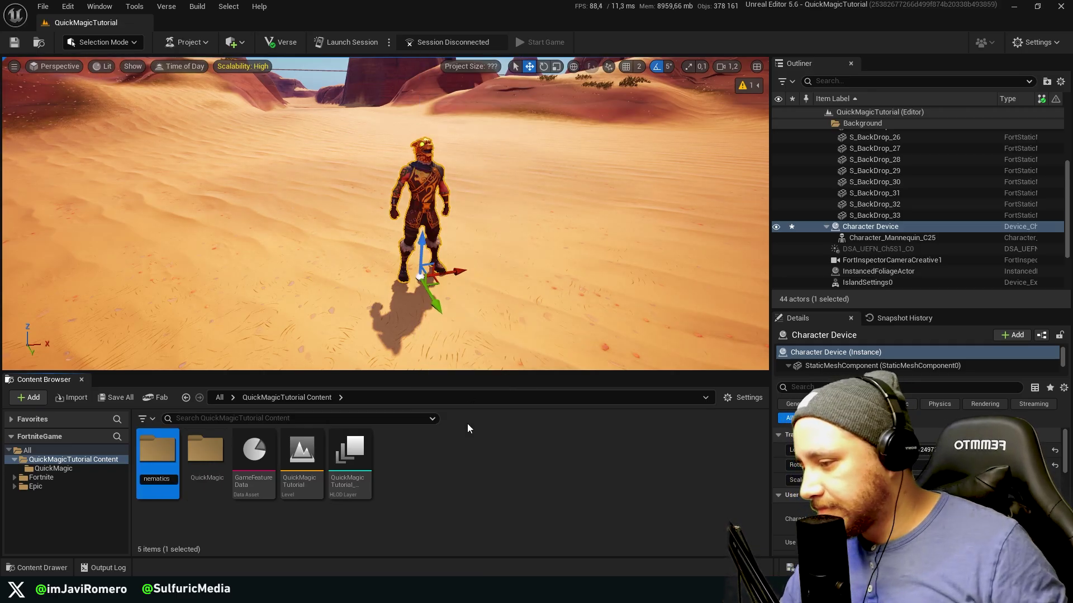
key("Return")
double_click(166, 461)
- Add a level sequence named LS_QuickMagic there and open it in Sequencer
right_click(251, 458)
mouse_move(328, 350)
mouse_move(324, 312)
left_click(411, 320)
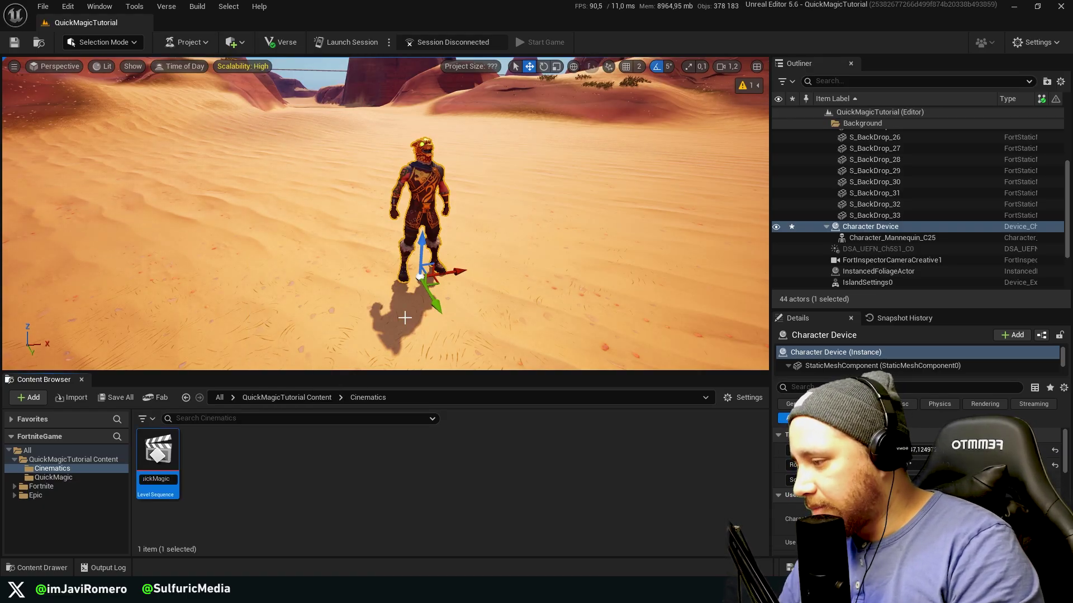
key("Return")
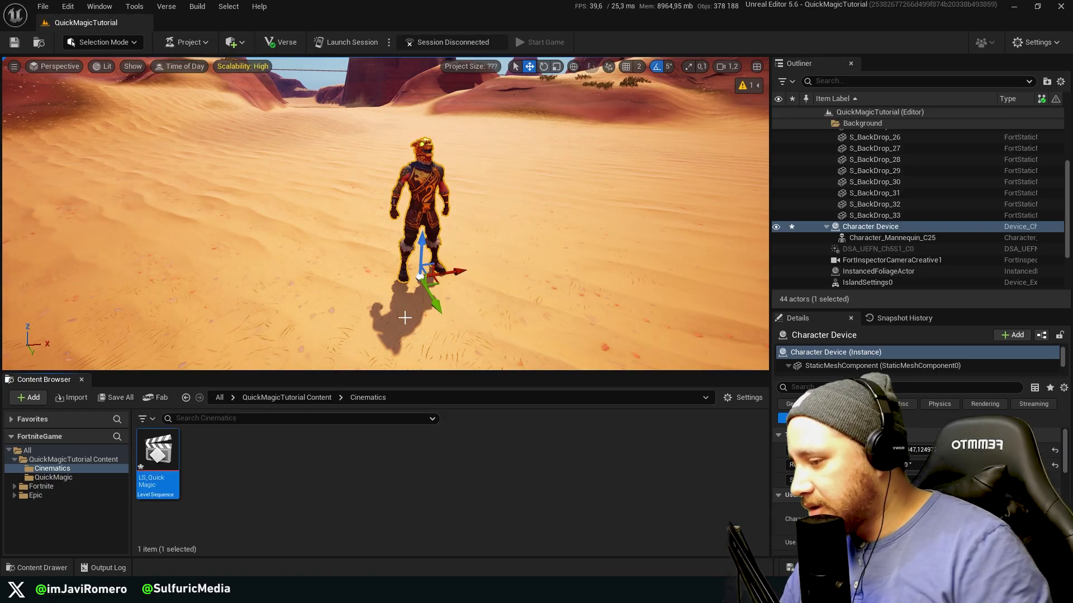
double_click(159, 457)
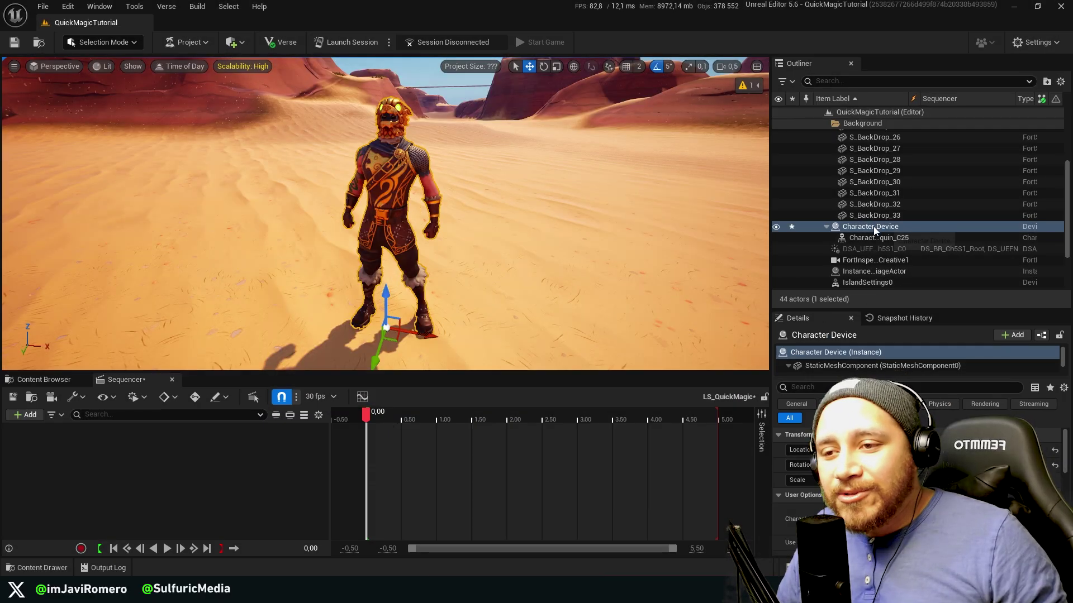
- Bind the Character Device in Sequencer with an Animation track playing RT_QuickMagicAnim_Unreal_Anim
left_click_drag(873, 226, 105, 472)
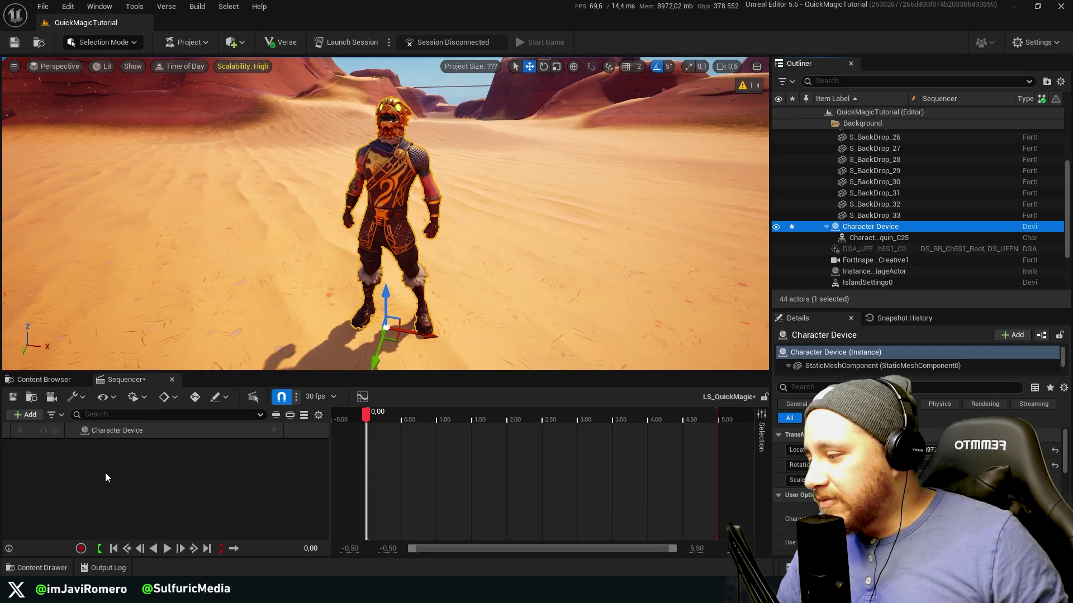
left_click(221, 432)
right_click(273, 431)
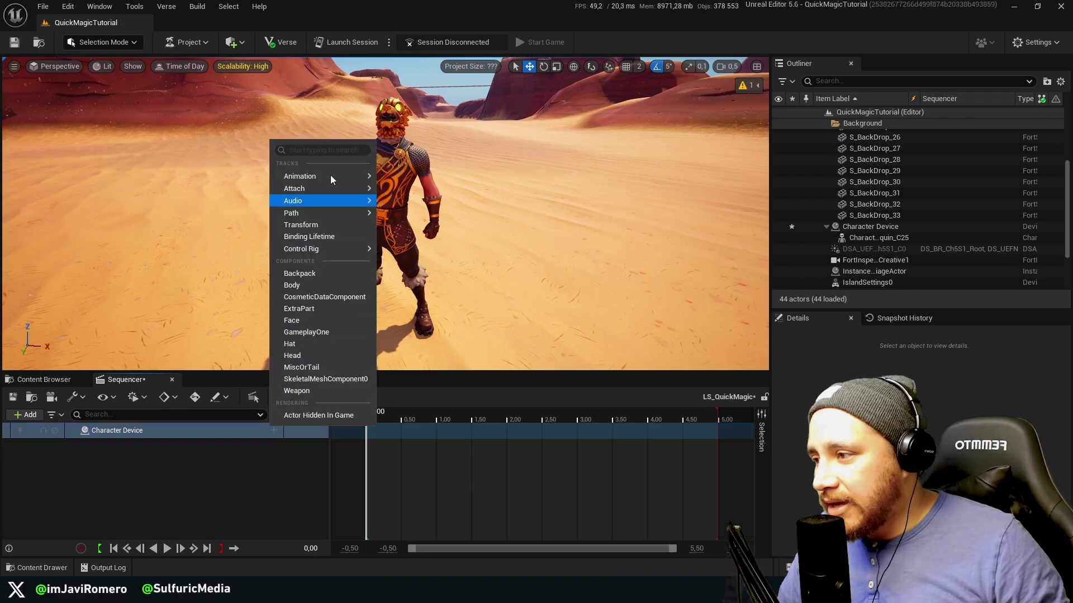
mouse_move(343, 175)
mouse_move(510, 245)
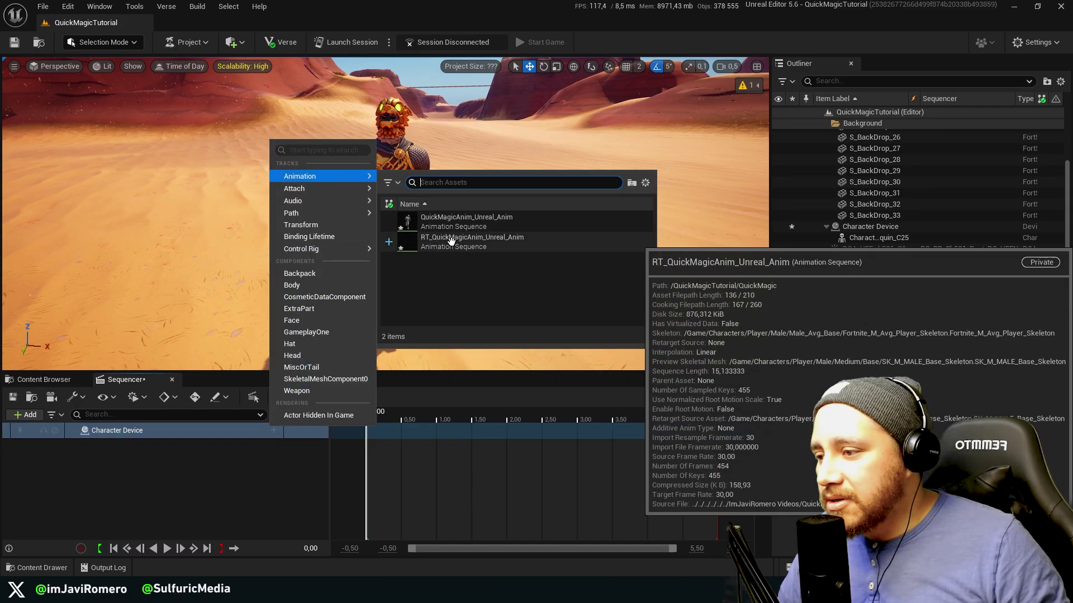
left_click(541, 246)
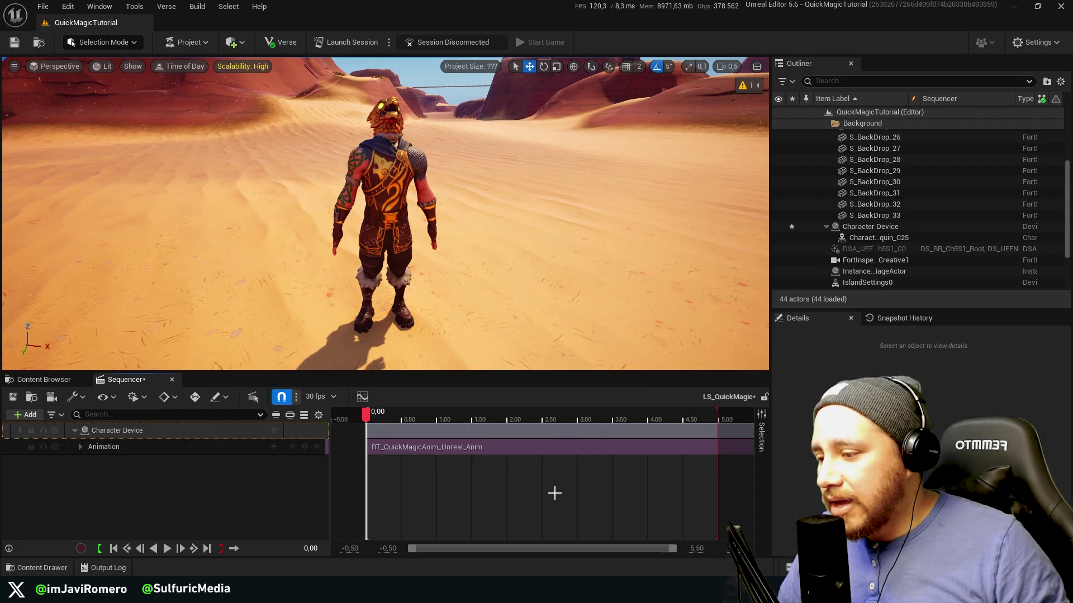
- Drag the playback end marker out to the end of the animation clip
scroll(555, 495, "down", 10, "ctrl")
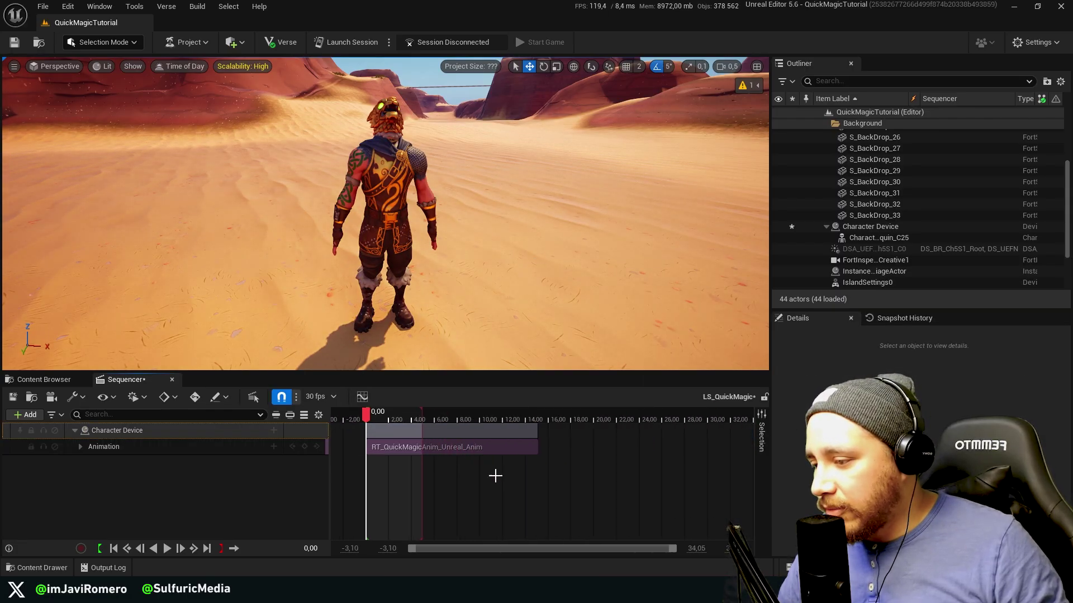
left_click_drag(421, 419, 519, 419)
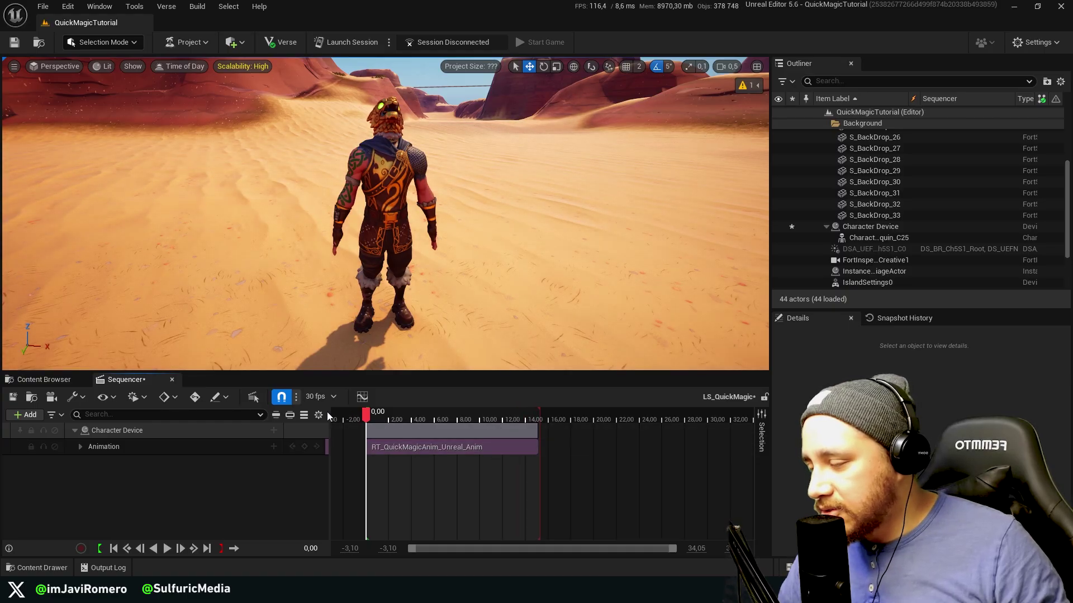
right_click_drag(373, 354, 336, 354)
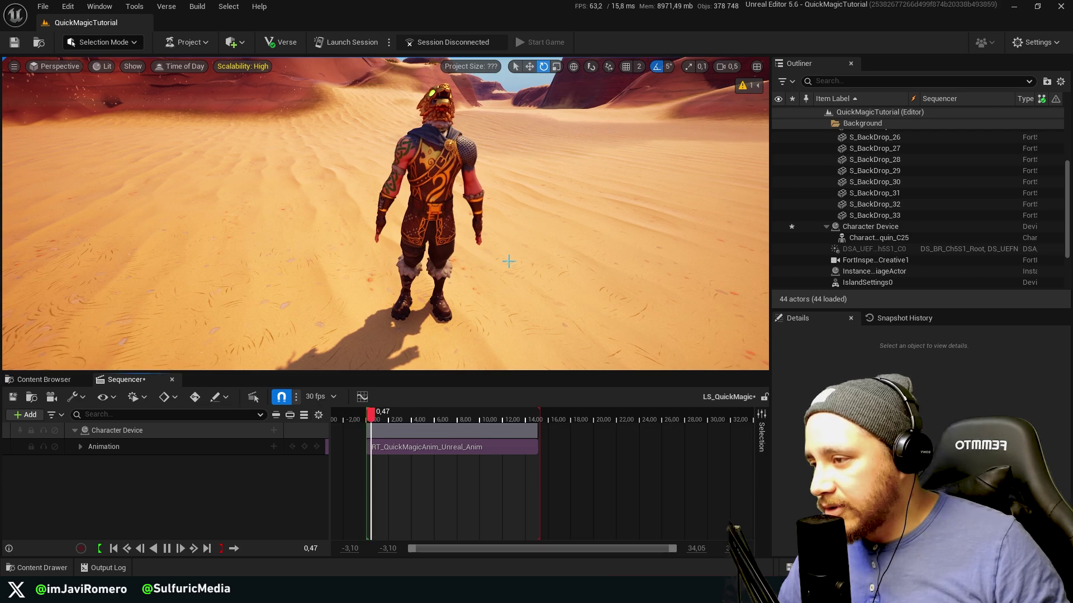
- Play LS_QuickMagic to watch Battle Hound perform RT_QuickMagicAnim_Unreal_Anim to about 15.40 s
right_click_drag(508, 259, 508, 258)
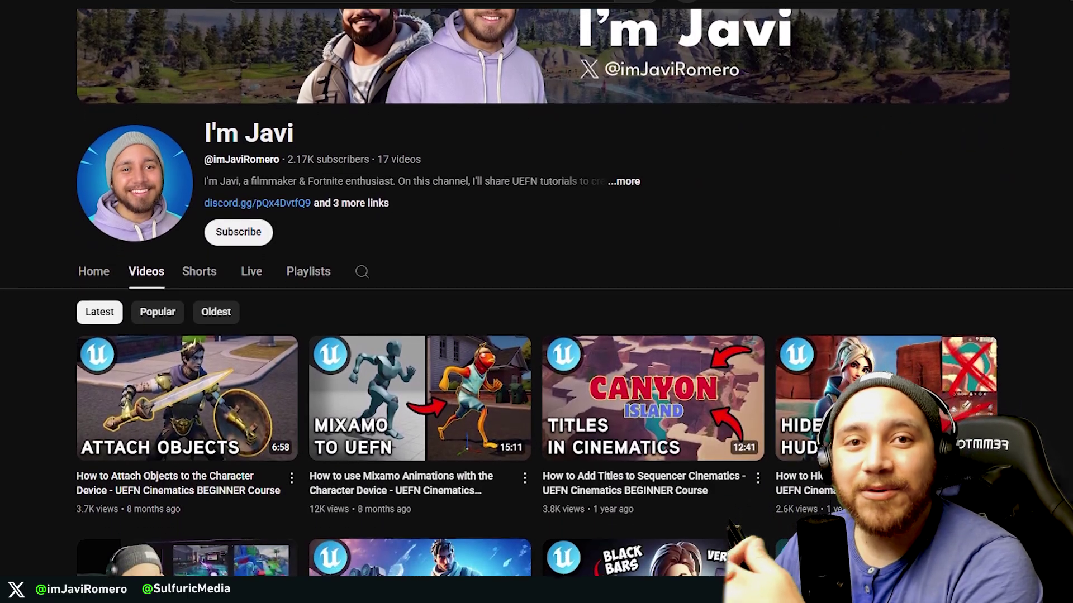
scroll(537, 302, "down", 2)
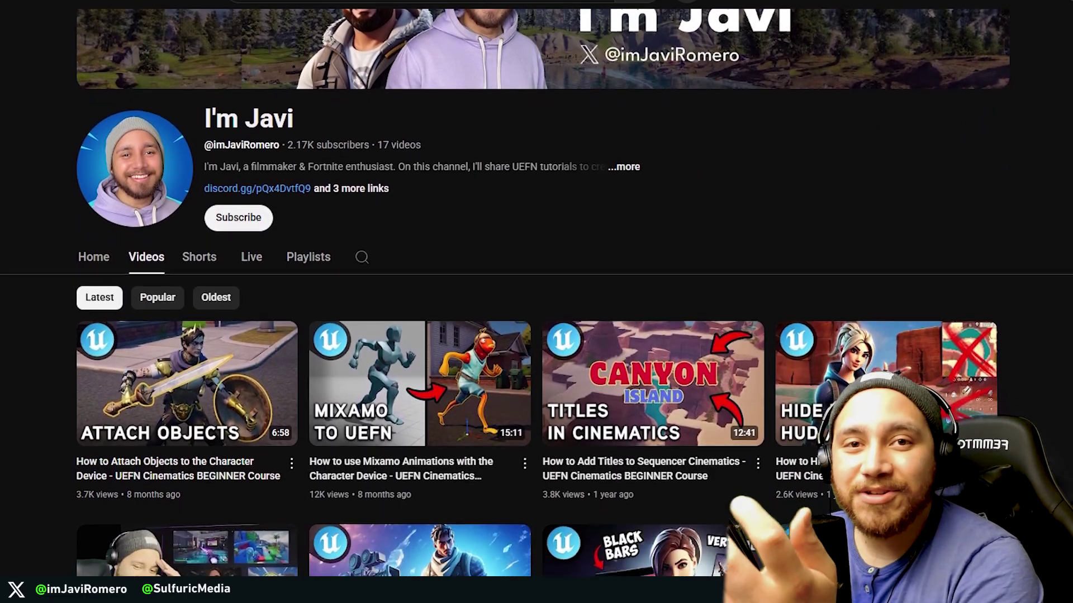
scroll(536, 301, "down", 1)
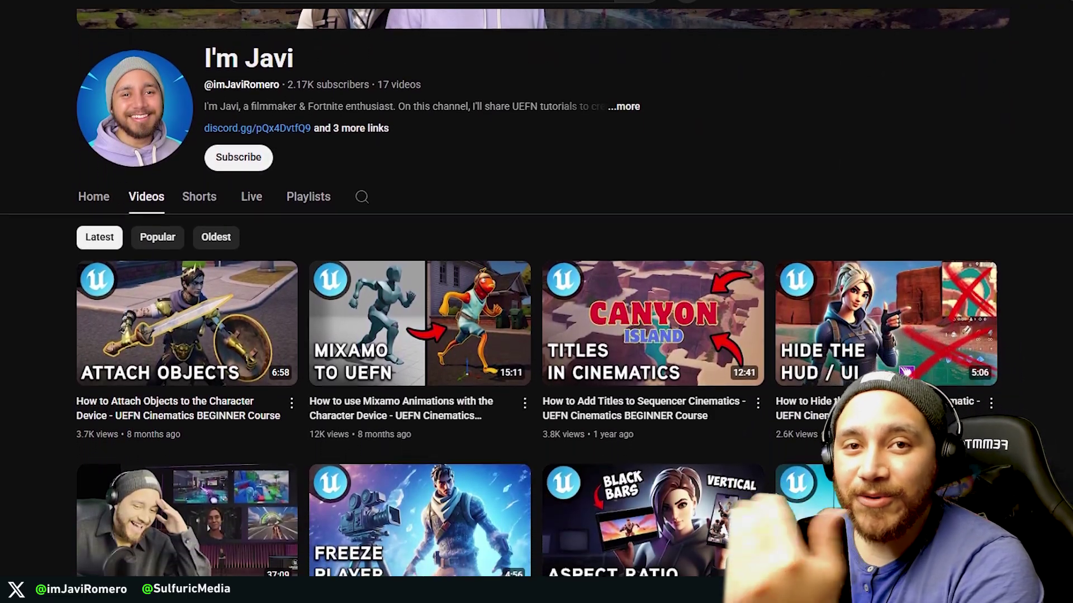
scroll(537, 301, "down", 1)
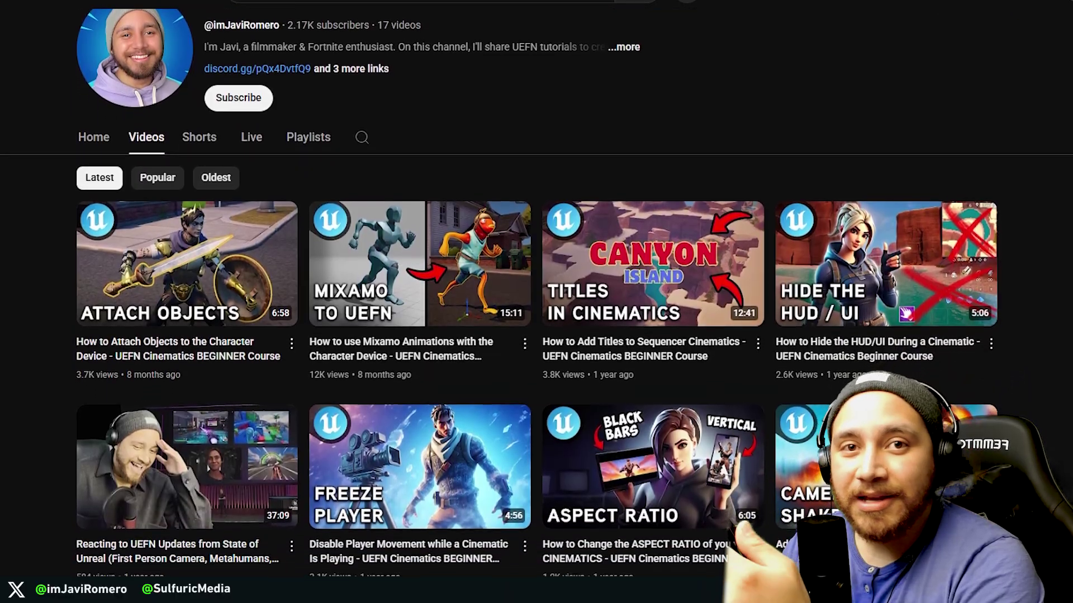
scroll(536, 302, "down", 1)
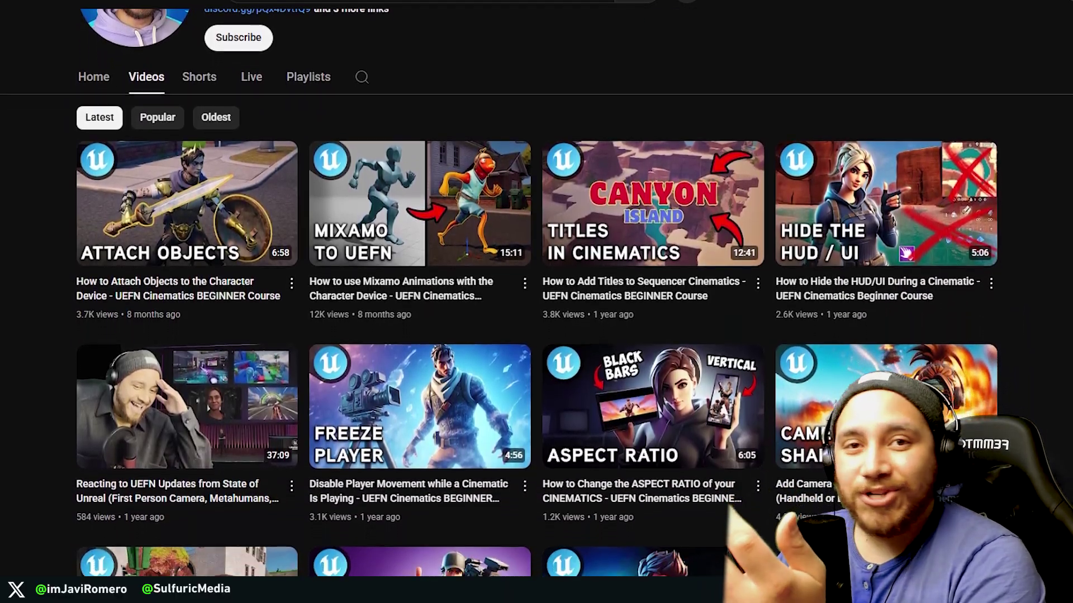
scroll(536, 302, "down", 1)
scroll(536, 301, "down", 1)
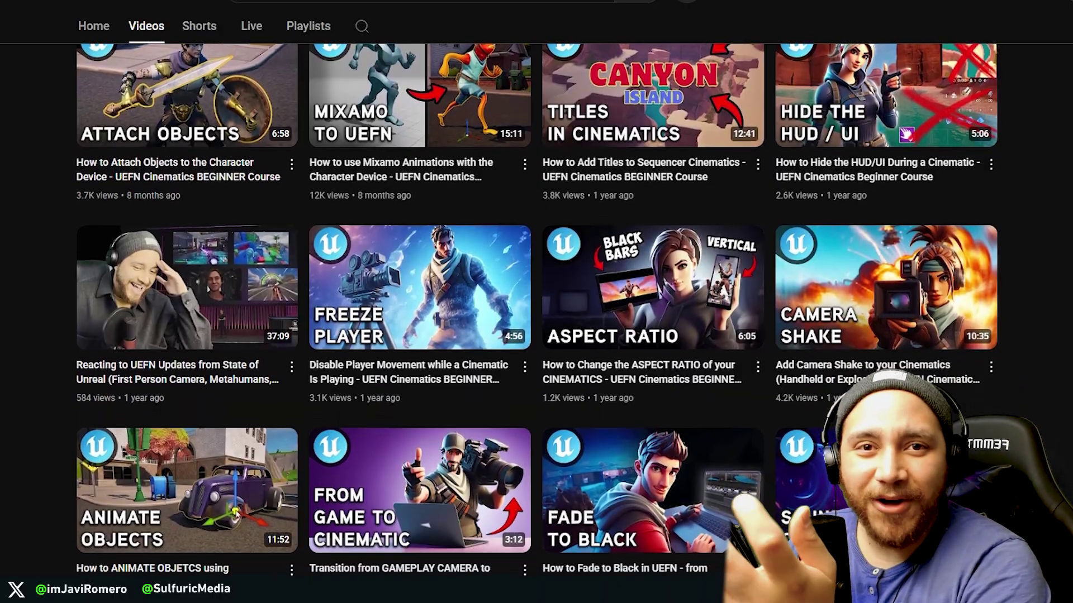
scroll(537, 302, "down", 1)
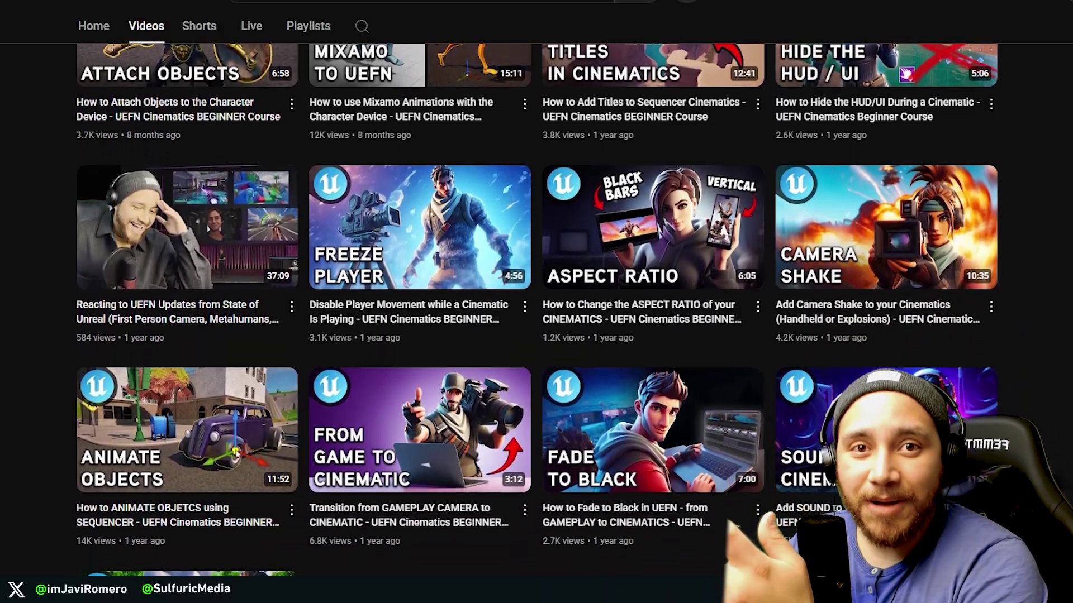
scroll(537, 301, "down", 1)
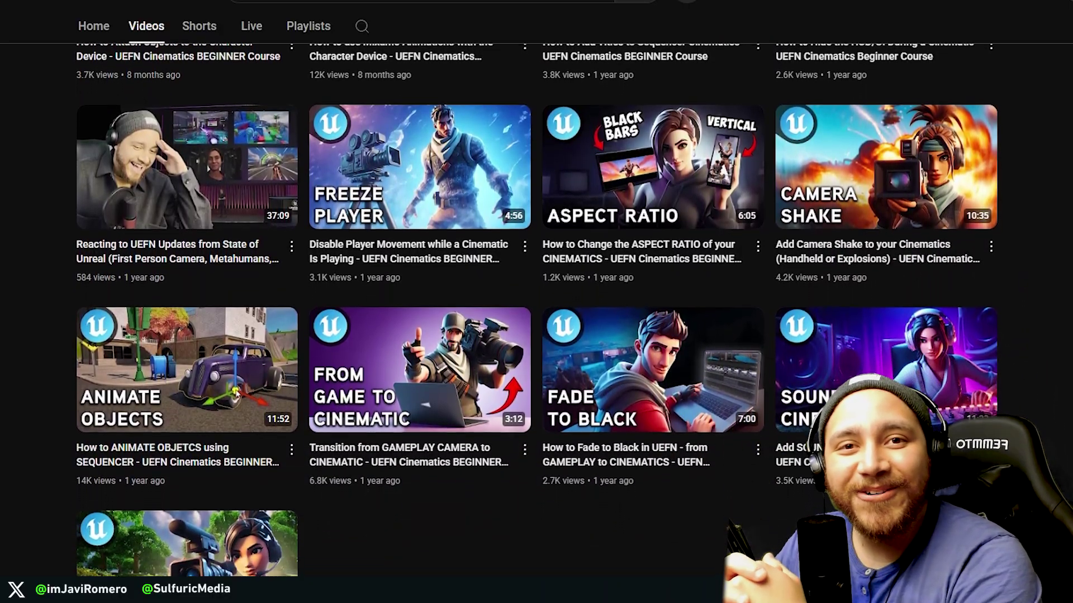